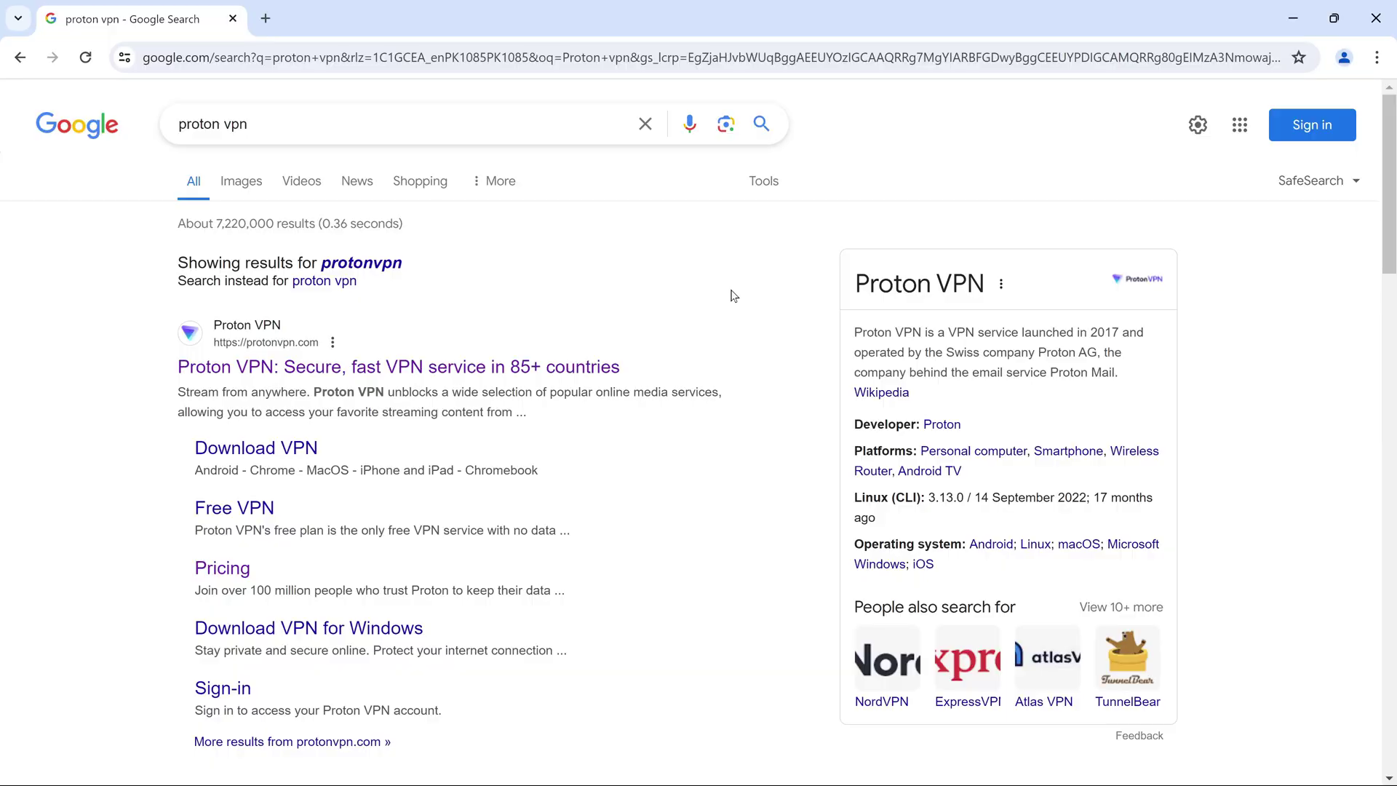
# Step: Open the Proton VPN website from the search results and go to its VPN for Windows download
pyautogui.click(513, 371)
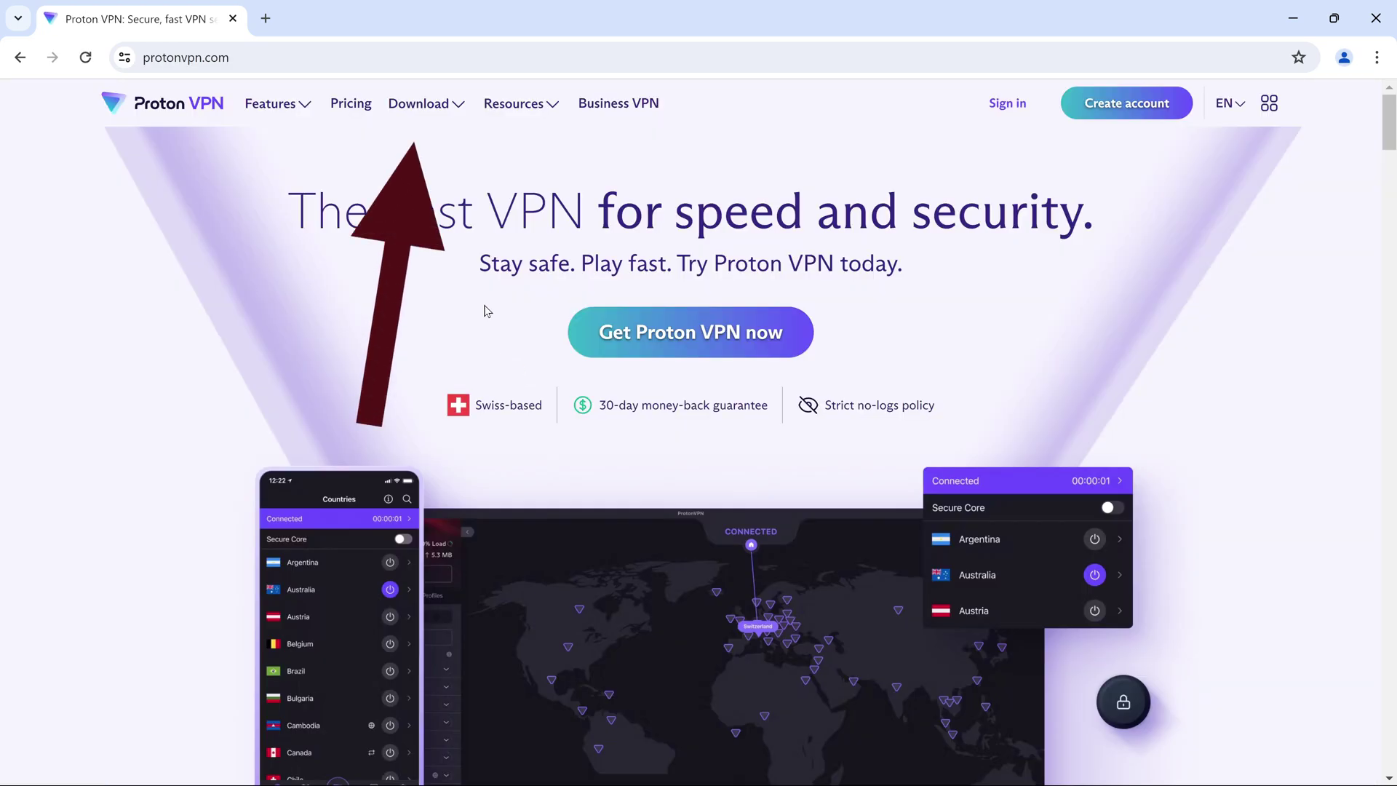
pyautogui.click(439, 115)
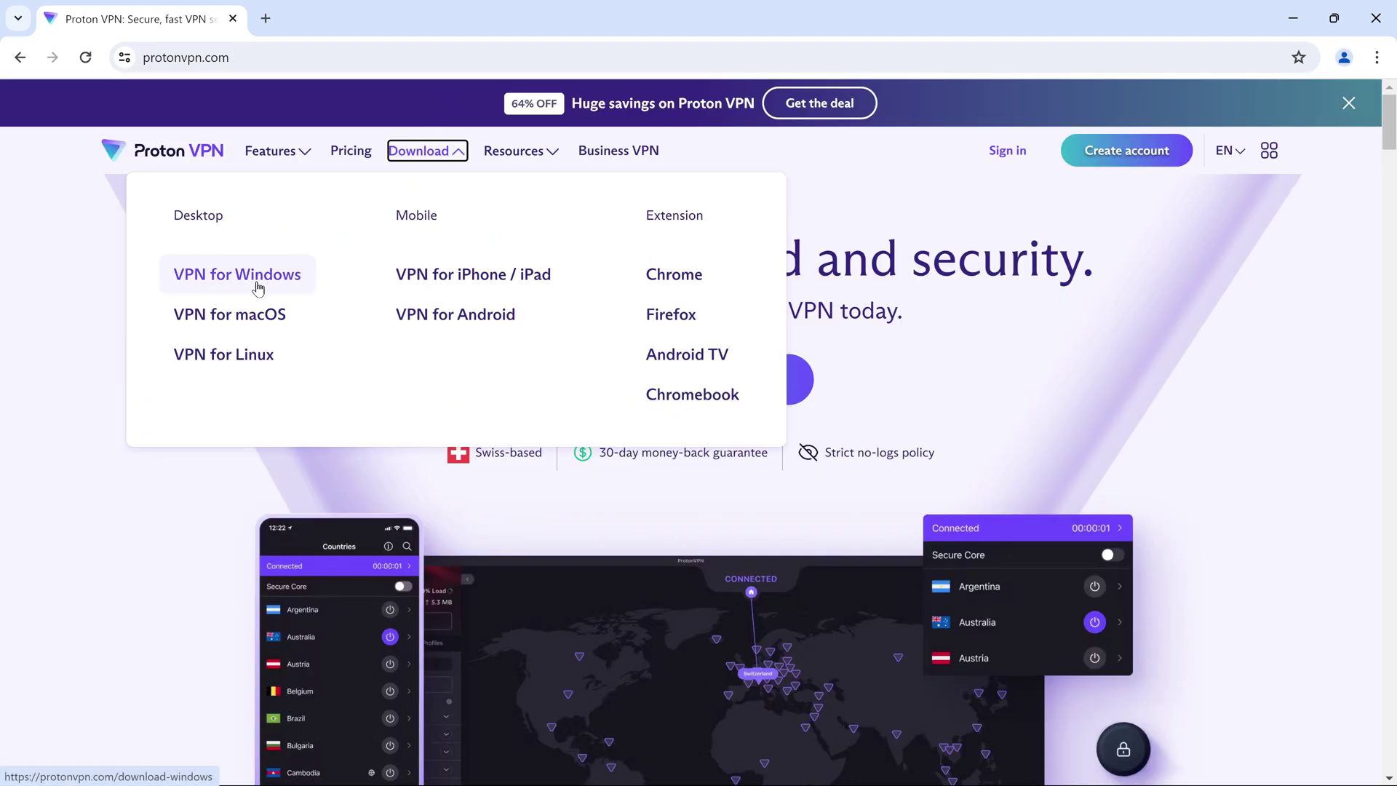
pyautogui.click(258, 287)
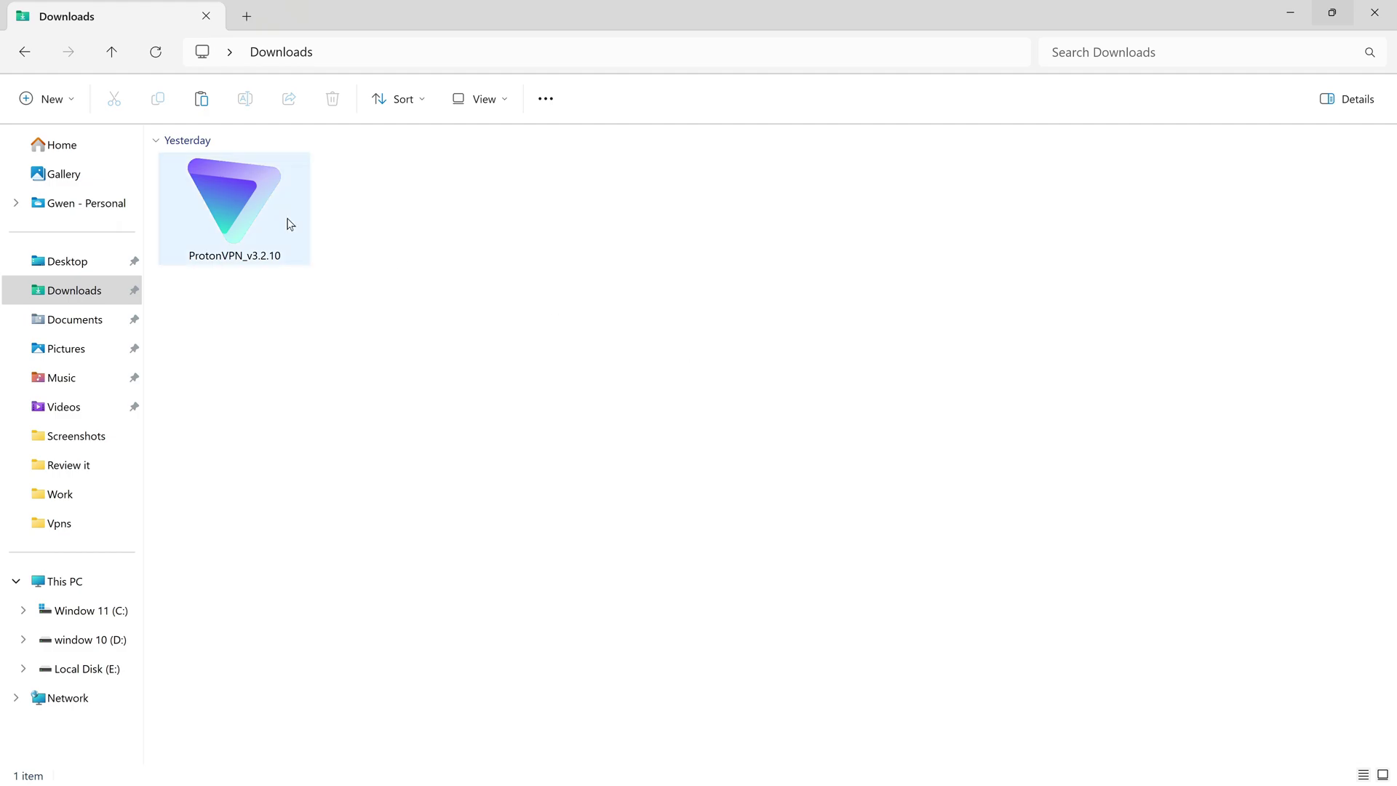
# Step: Run the ProtonVPN_v3.2.10 installer in English and install with the Proton Start Menu folder, desktop shortcut and Proton Drive
pyautogui.click(252, 213)
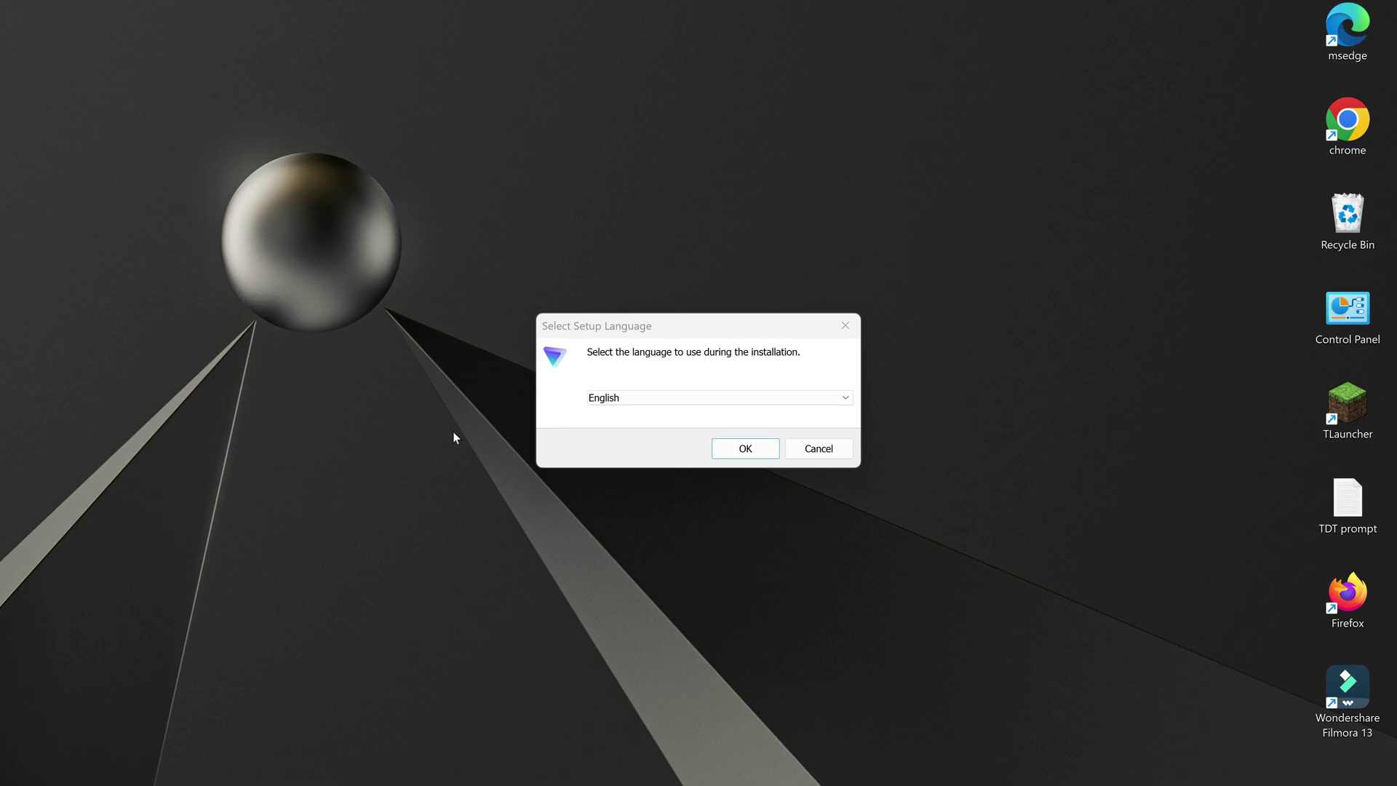
pyautogui.click(748, 449)
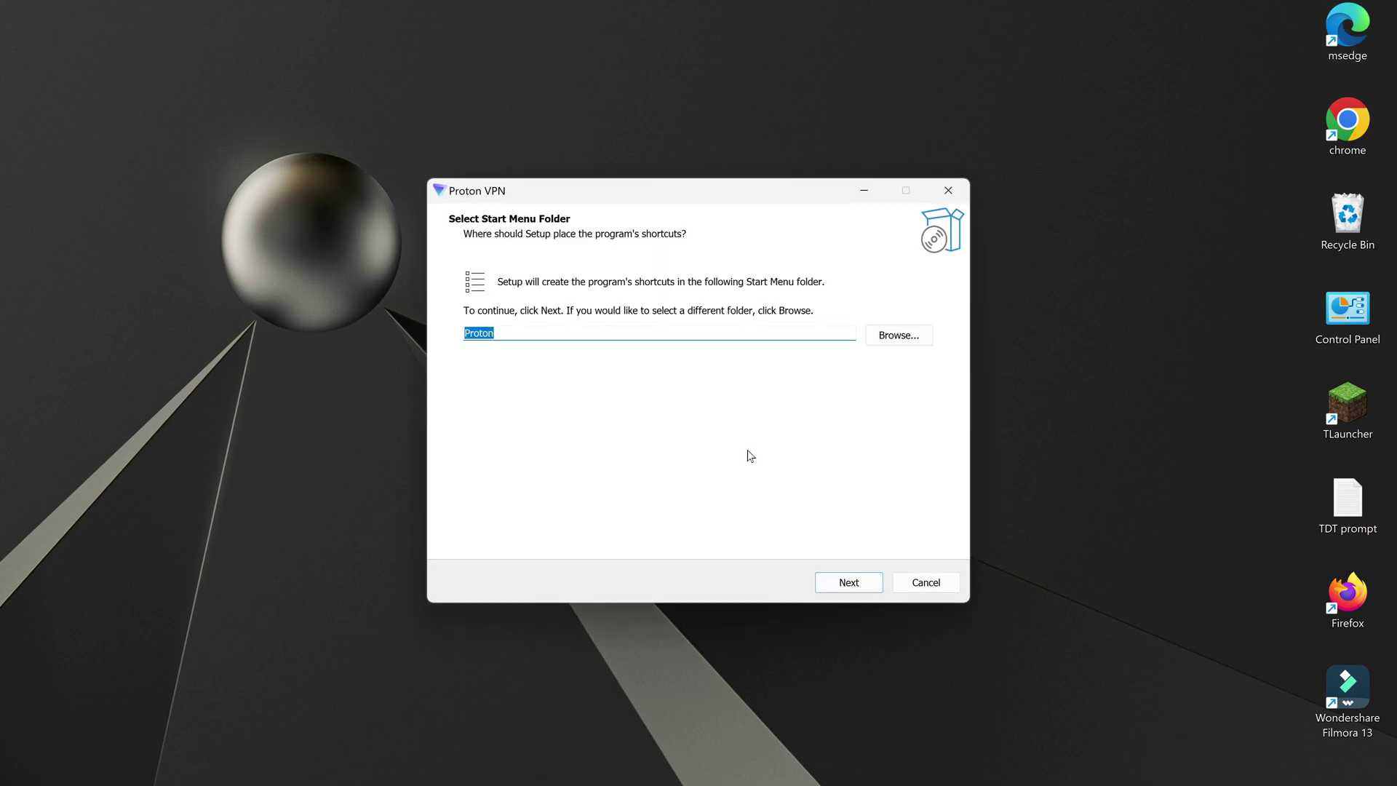
pyautogui.click(847, 583)
pyautogui.click(846, 584)
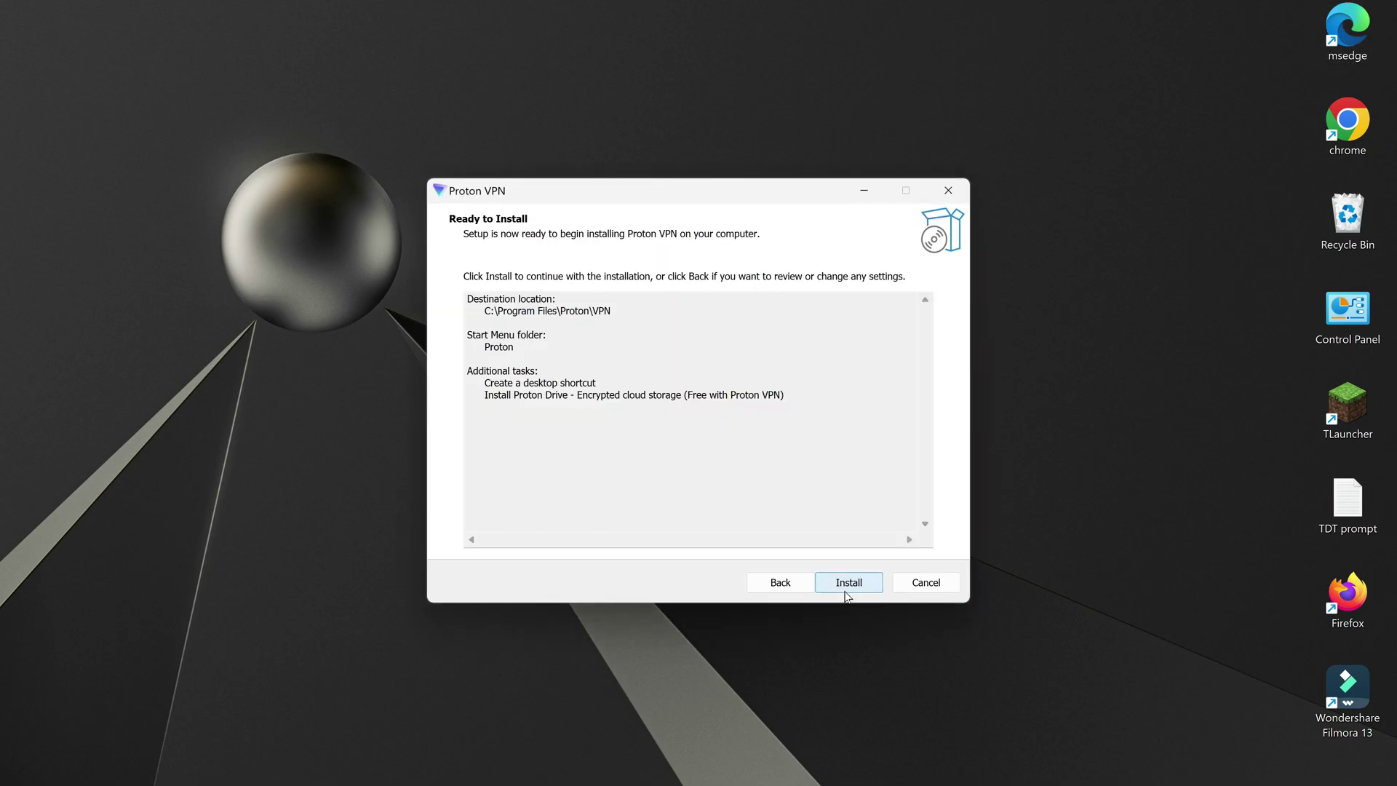
pyautogui.click(846, 584)
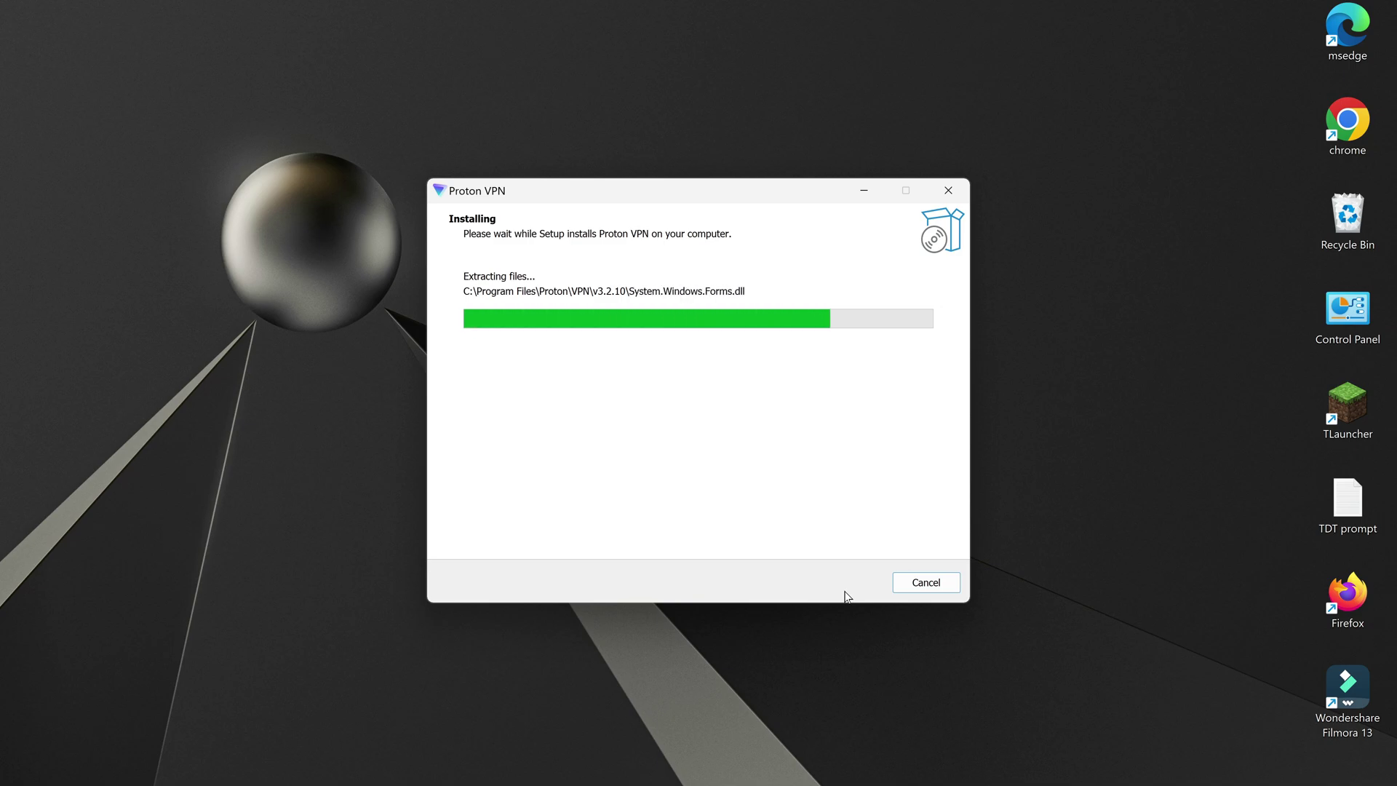
# Step: Move the Proton VPN shortcut to the middle of the desktop, launch it maximized and start a Quick Connect
pyautogui.moveTo(43, 37); pyautogui.dragTo(813, 355)
pyautogui.click(835, 341)
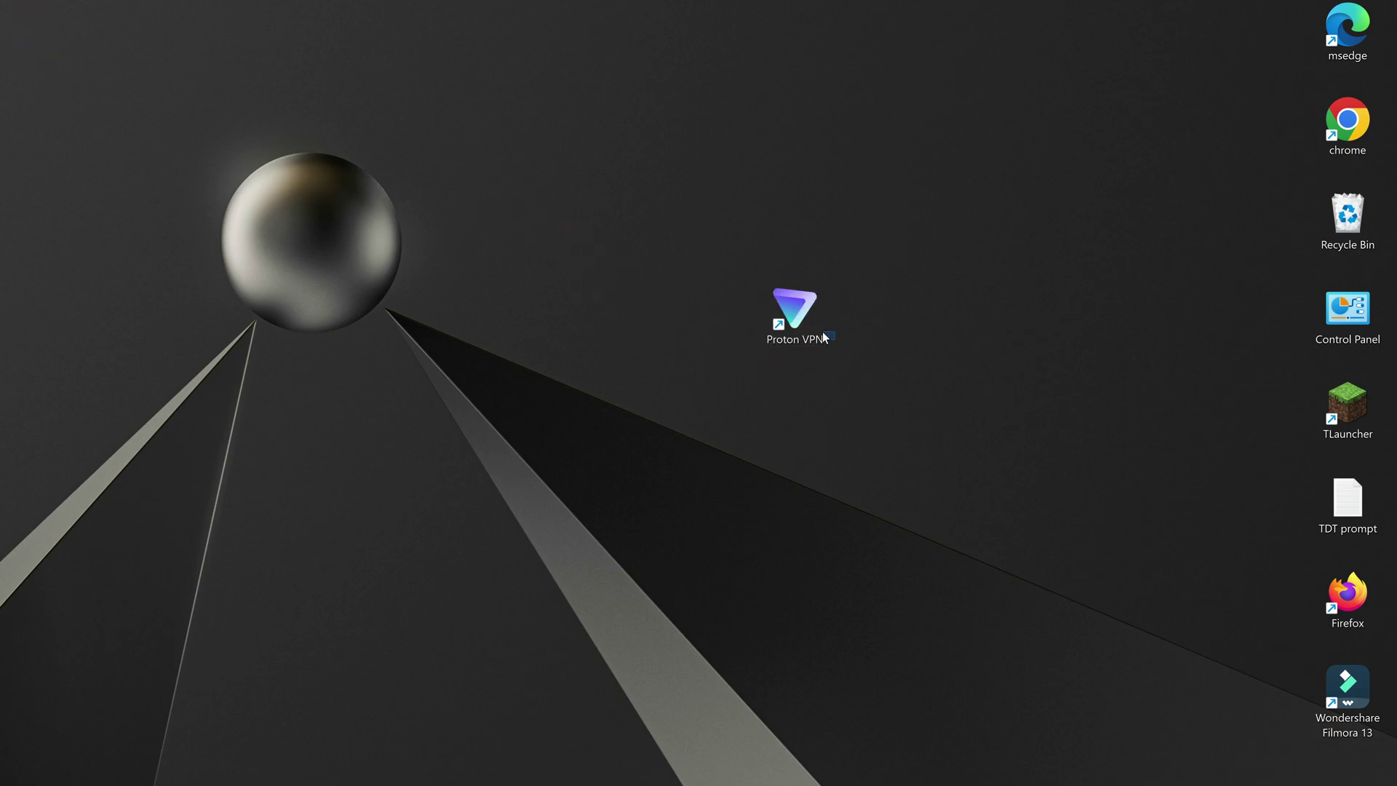
pyautogui.doubleClick(803, 320)
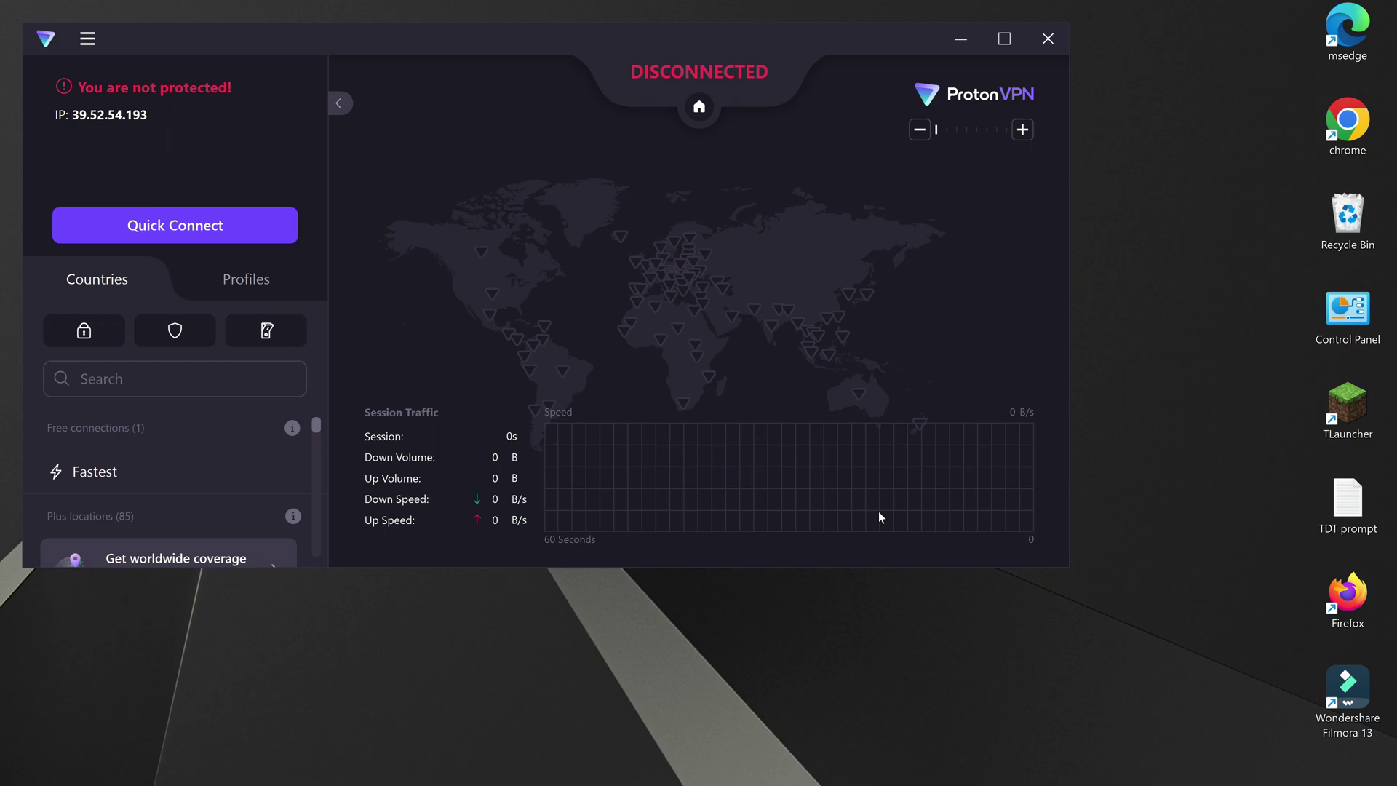
pyautogui.click(1004, 38)
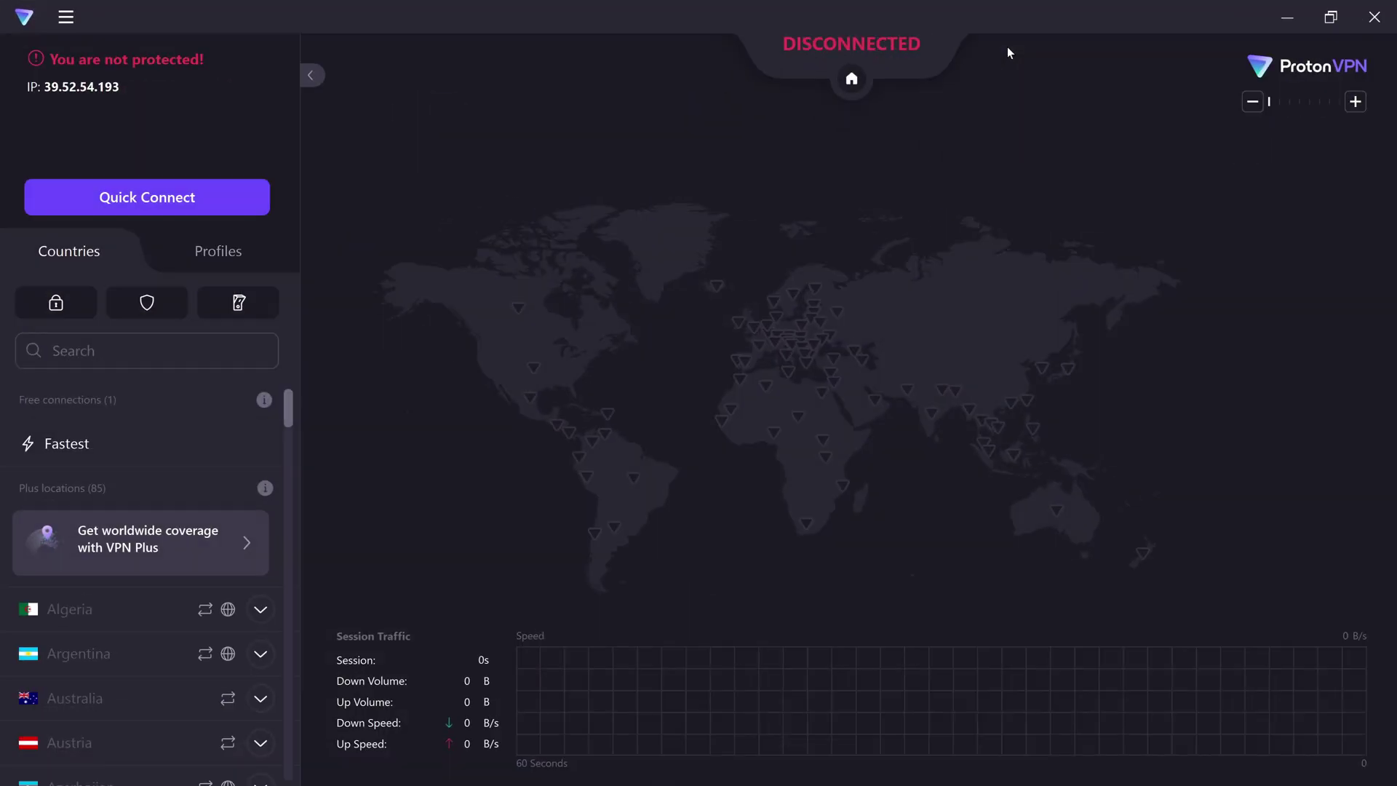
pyautogui.click(195, 203)
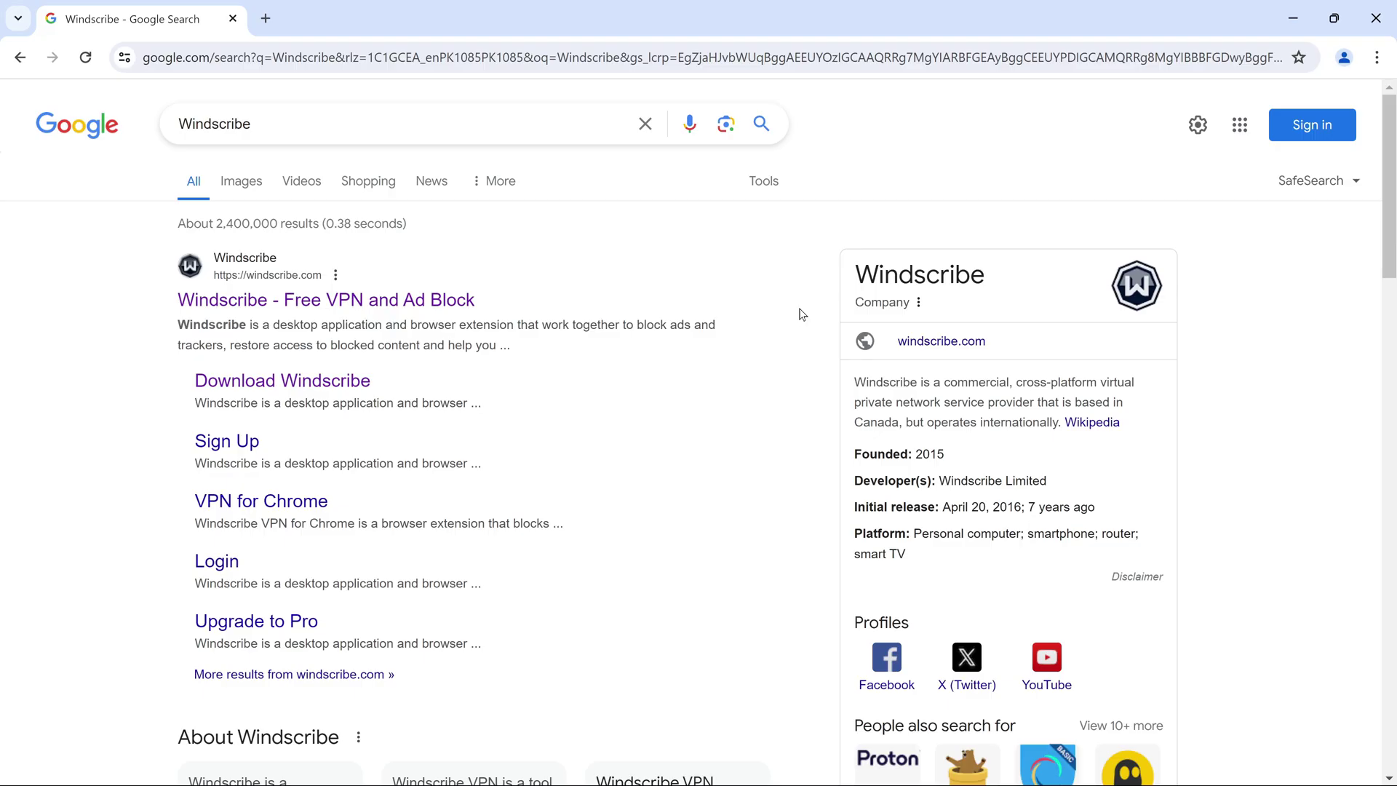
# Step: Open the Windscribe website from the search results and download the recommended Windows version
pyautogui.click(395, 302)
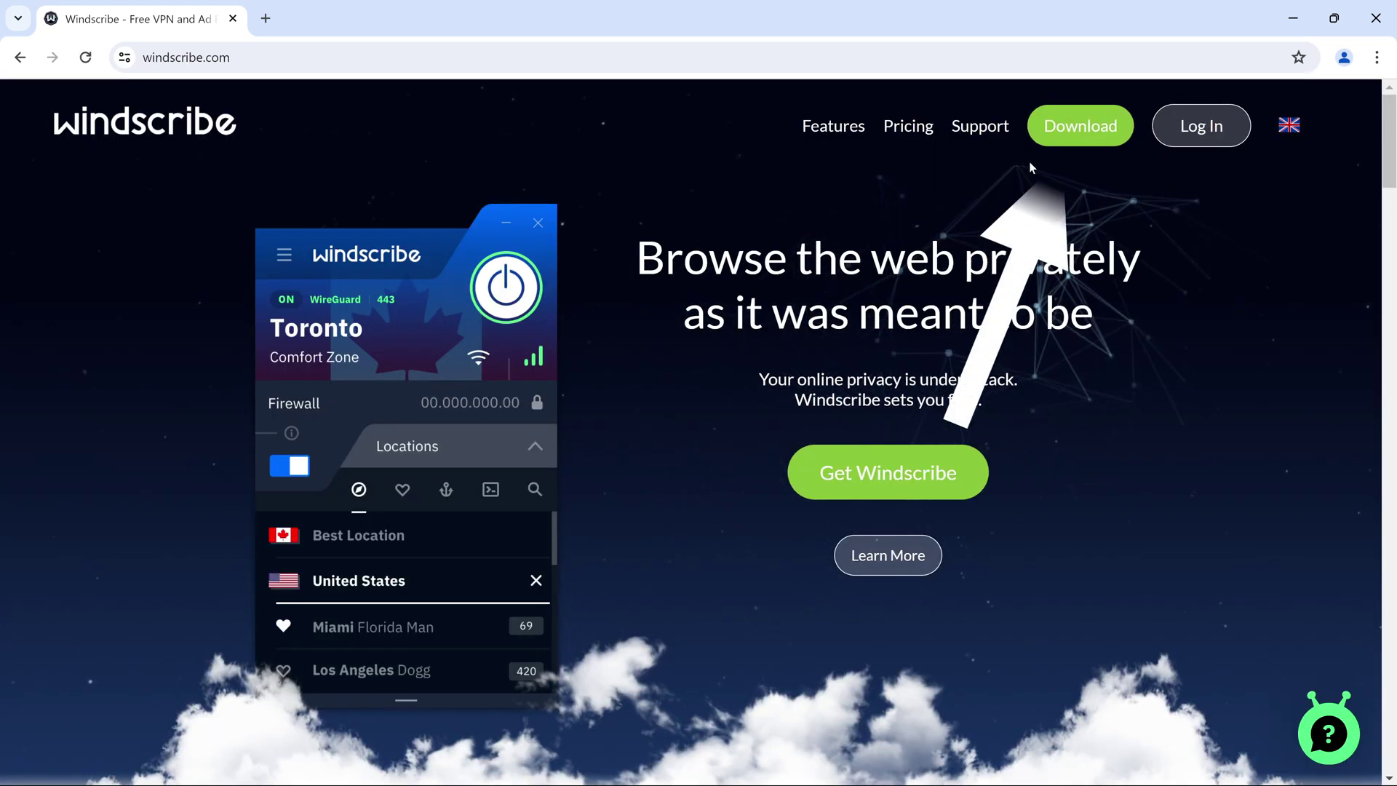
pyautogui.click(1063, 136)
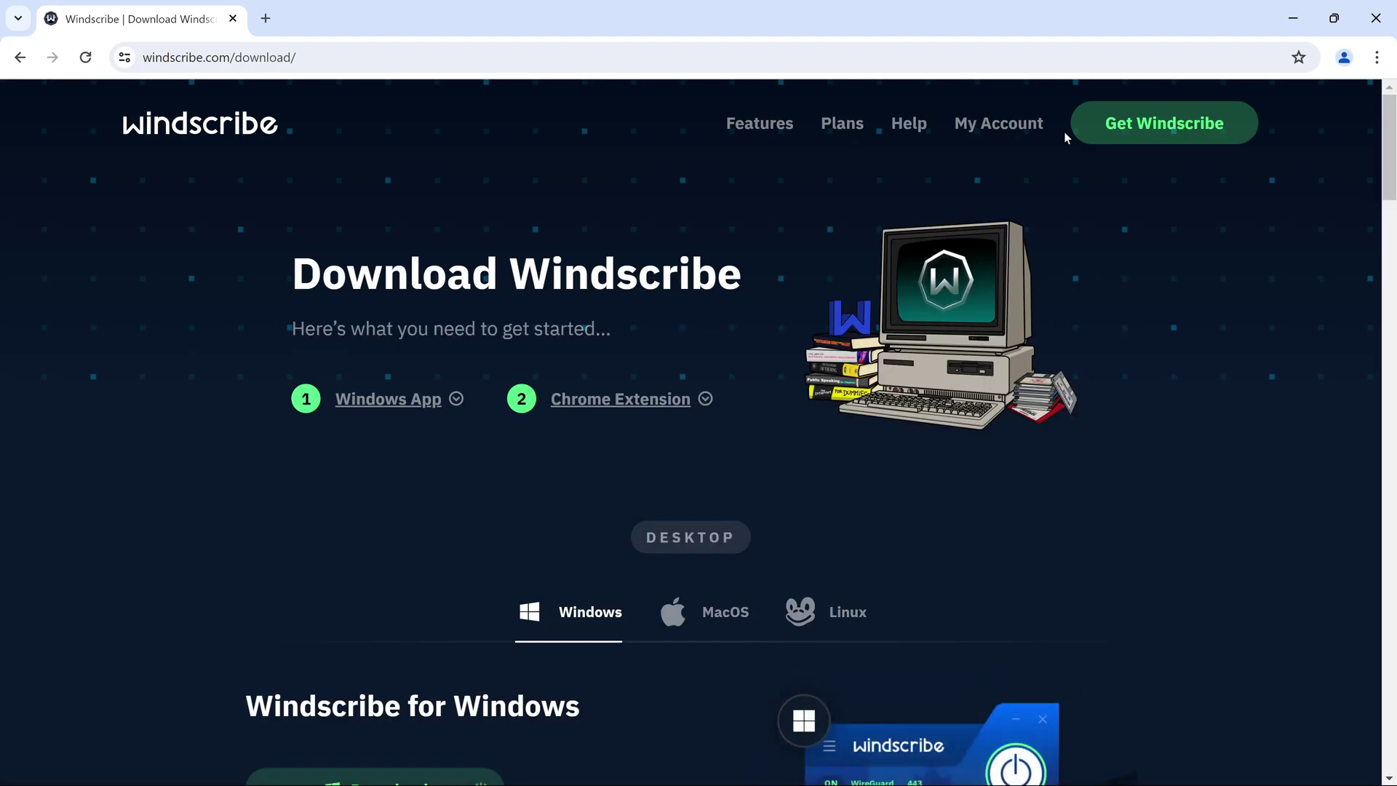
pyautogui.scroll(-5, 941, 440)
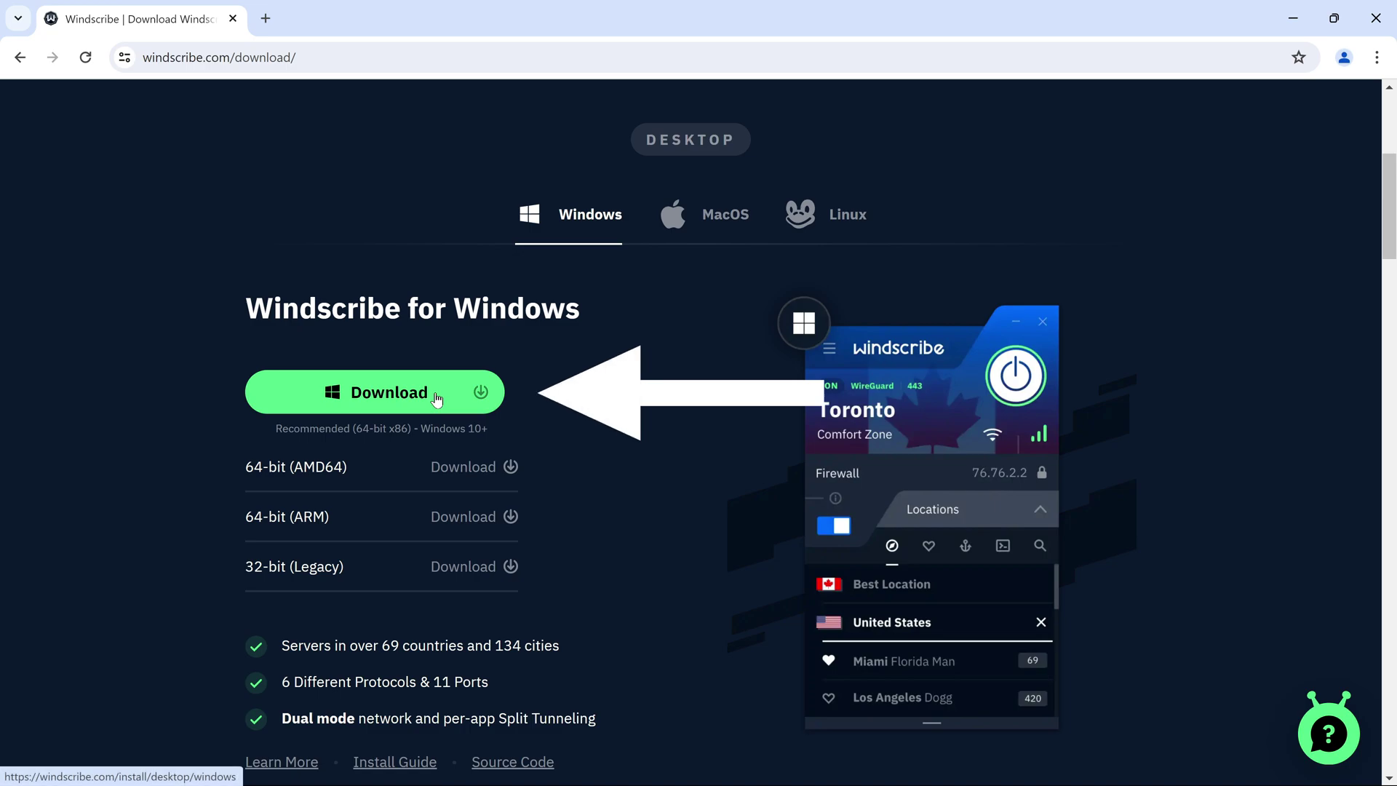
pyautogui.click(436, 398)
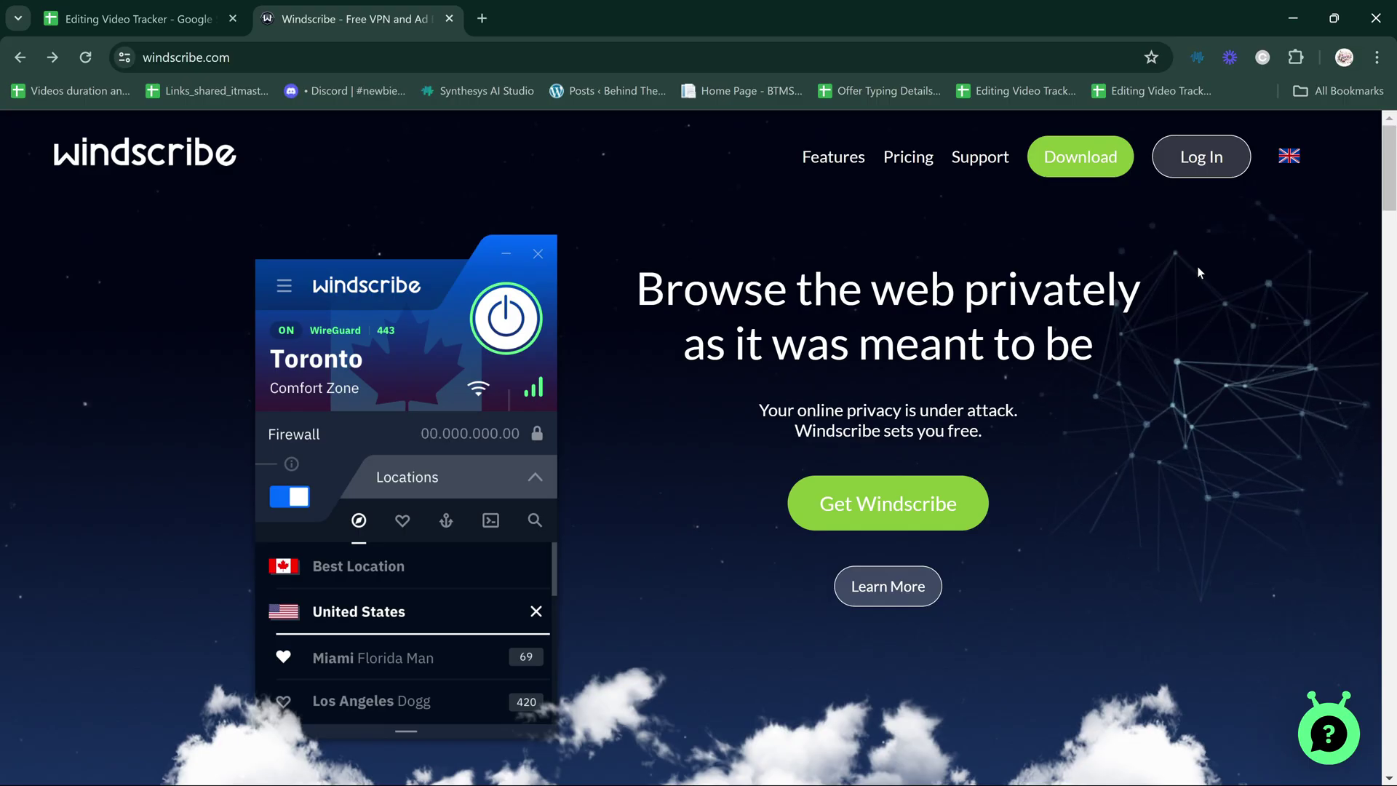
# Step: Open the Windscribe sign-up page and create an account with the completed registration form
pyautogui.moveTo(1200, 156)
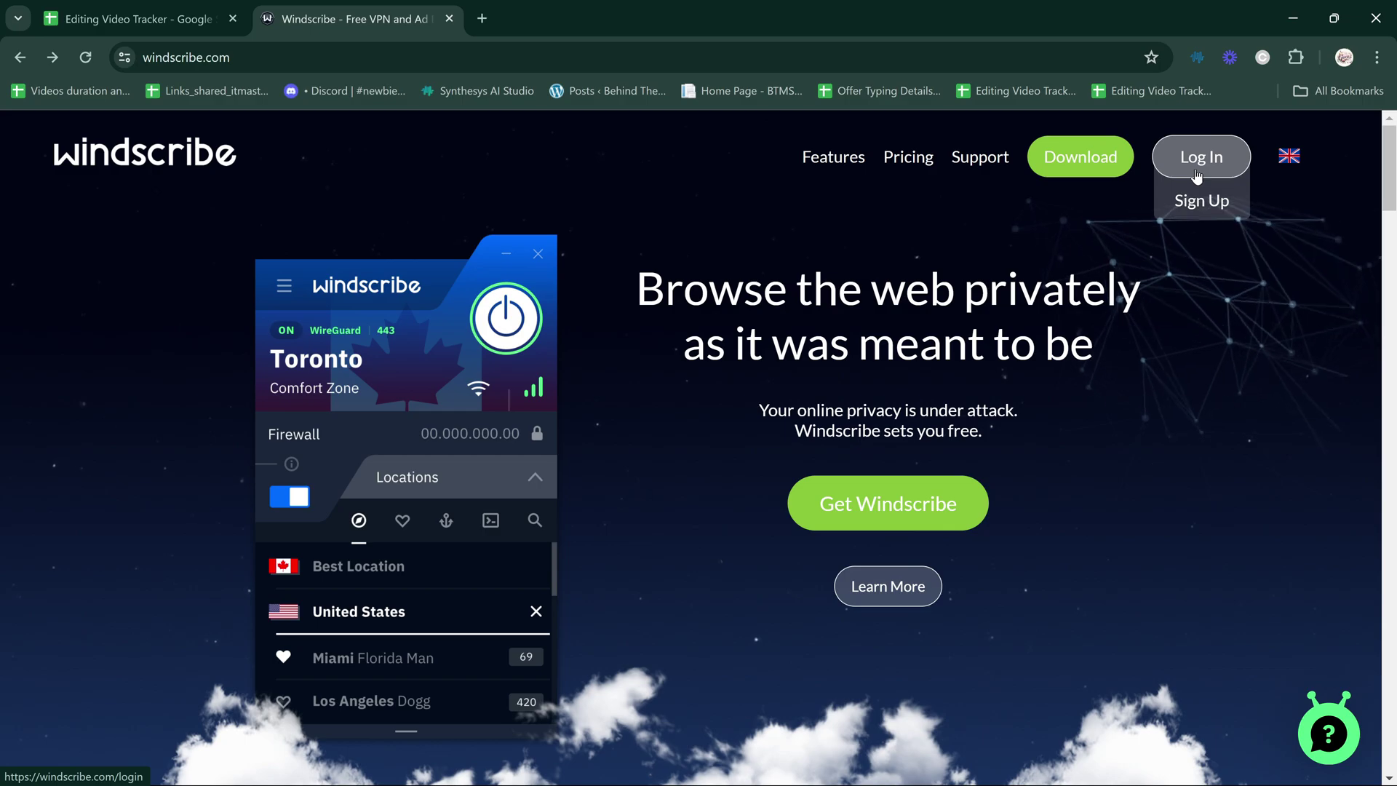
pyautogui.click(1207, 201)
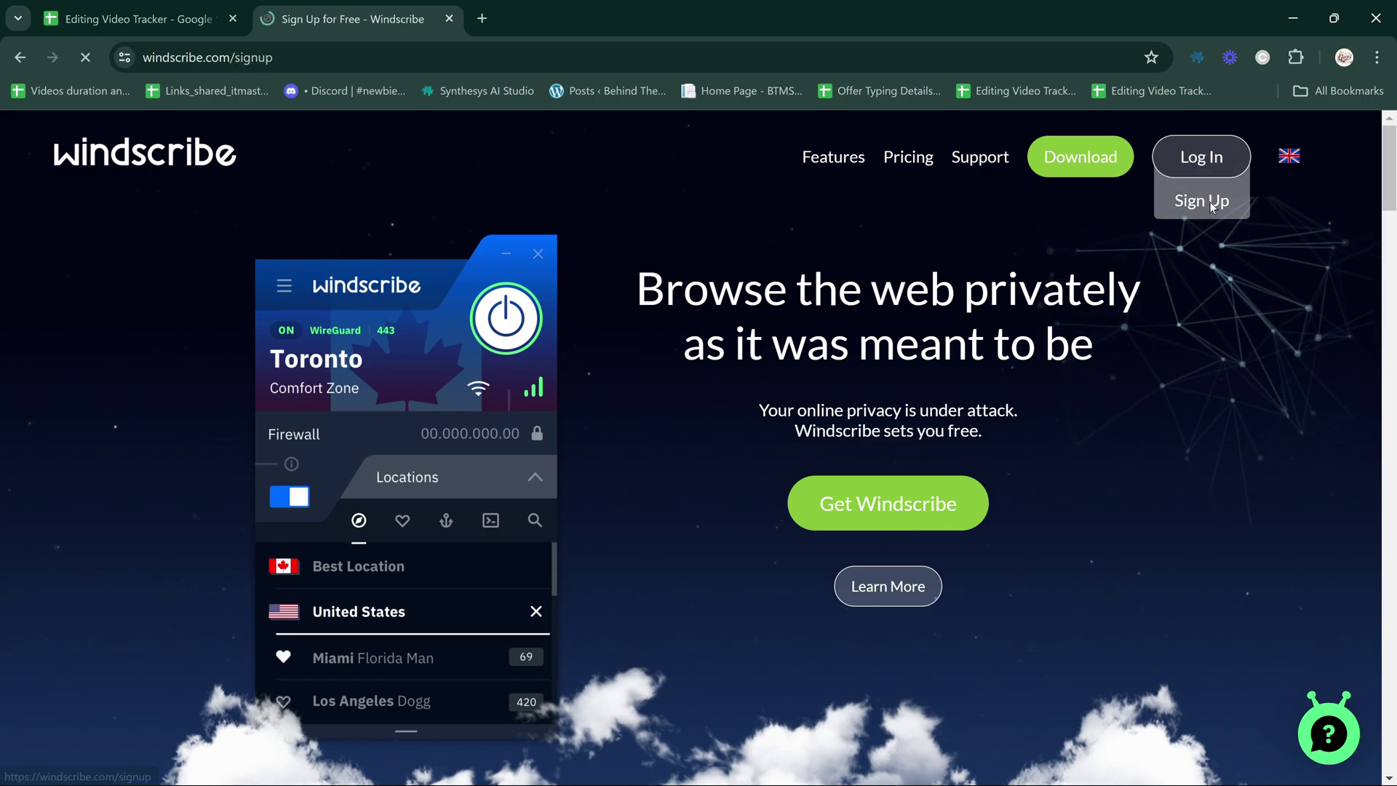
pyautogui.scroll(-2, 1051, 405)
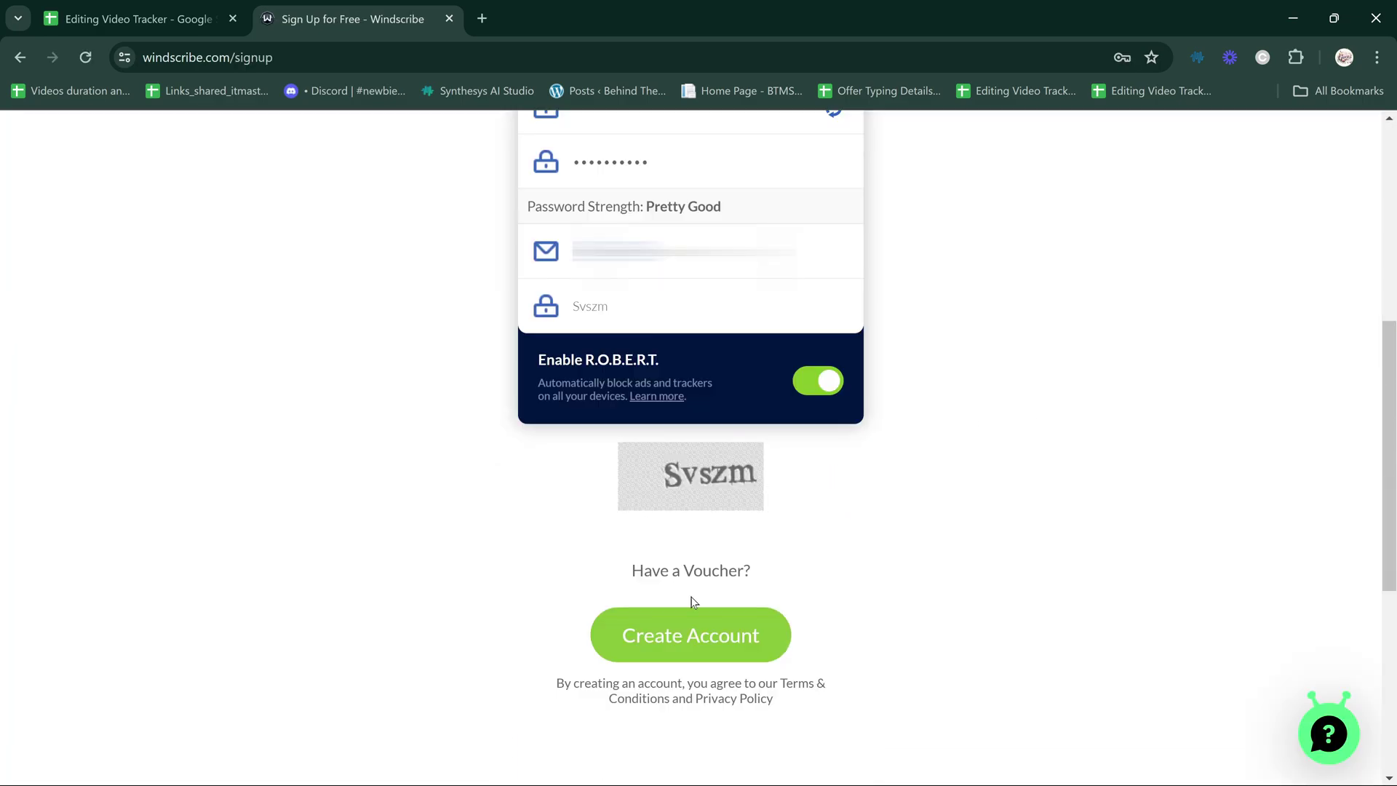
pyautogui.click(692, 638)
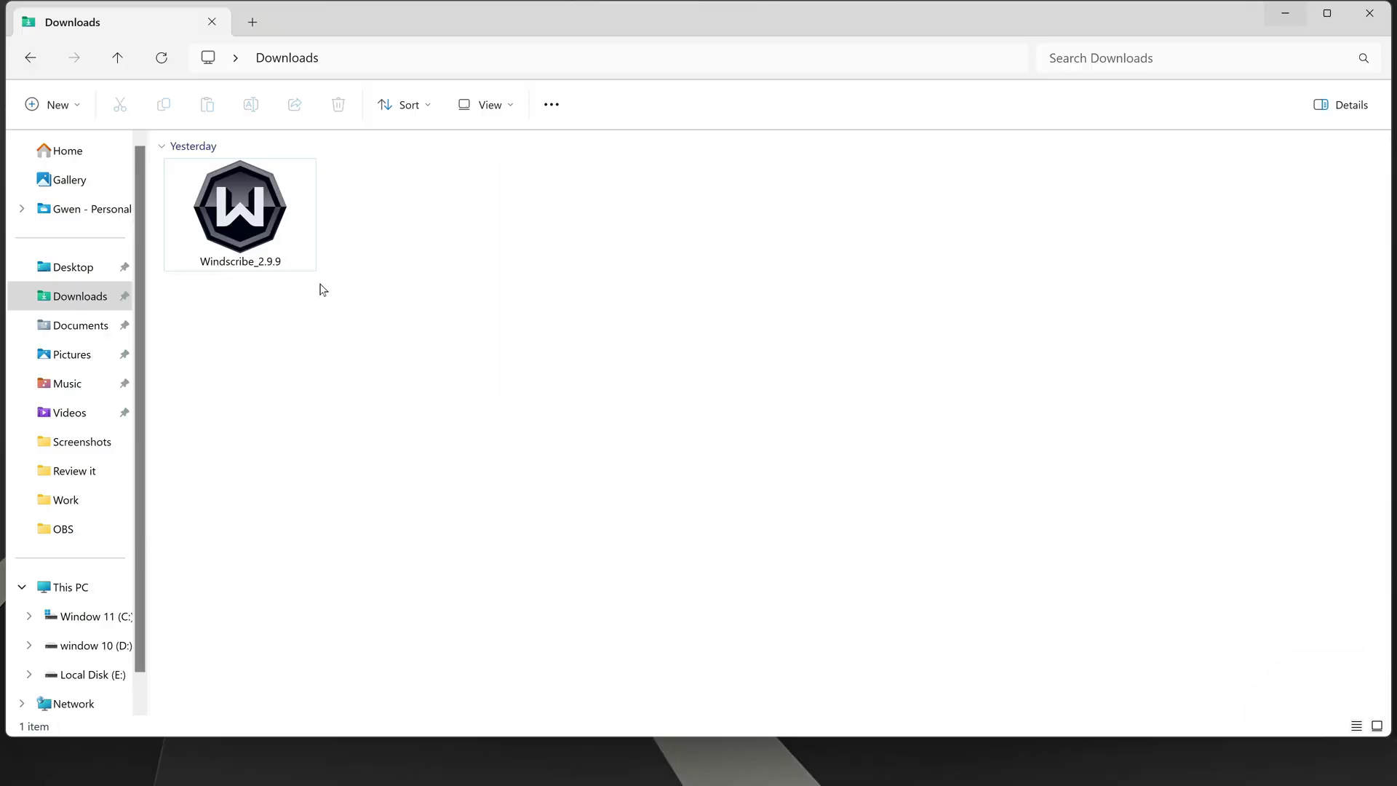
# Step: Run the Windscribe_2.9.9 installer from the Downloads folder and install the program
pyautogui.click(278, 243)
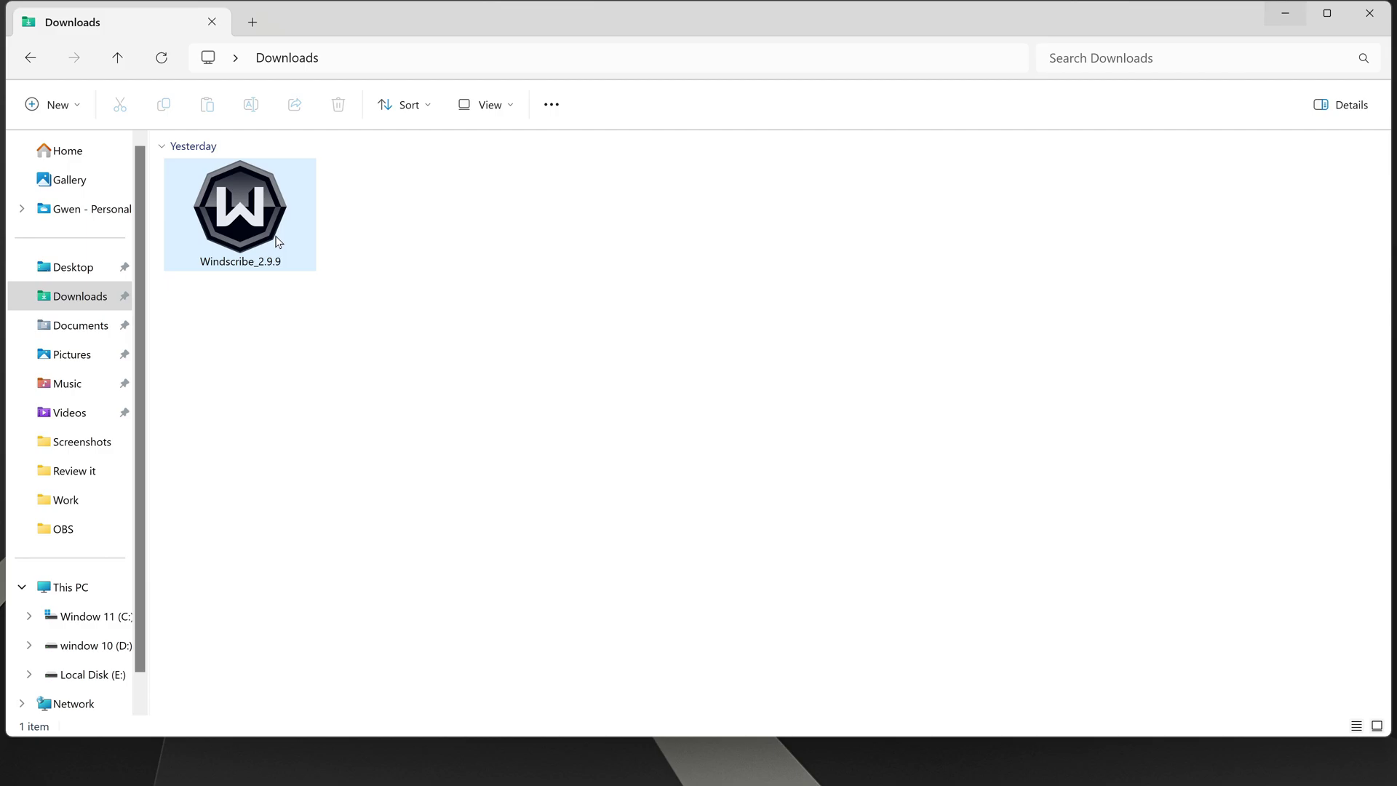
pyautogui.doubleClick(279, 242)
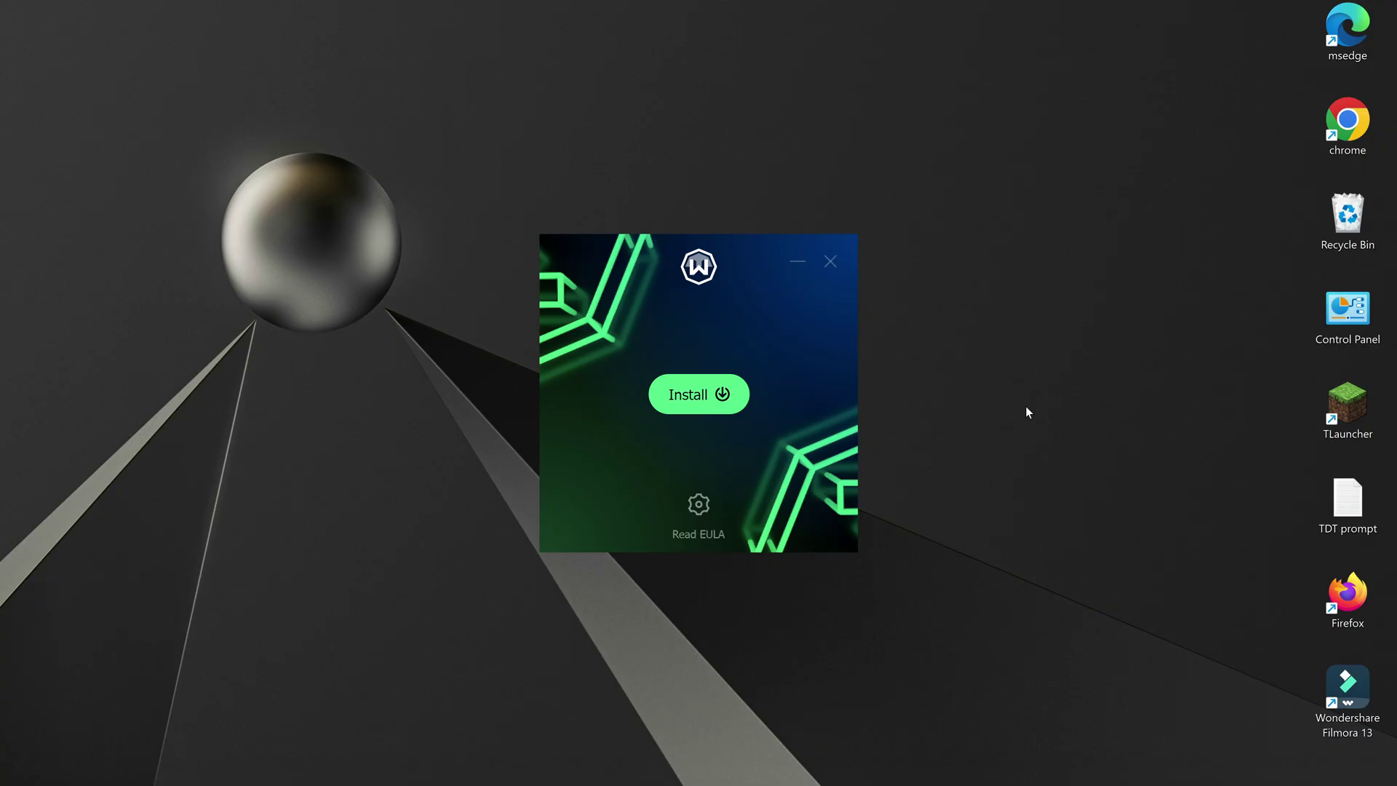
pyautogui.click(723, 397)
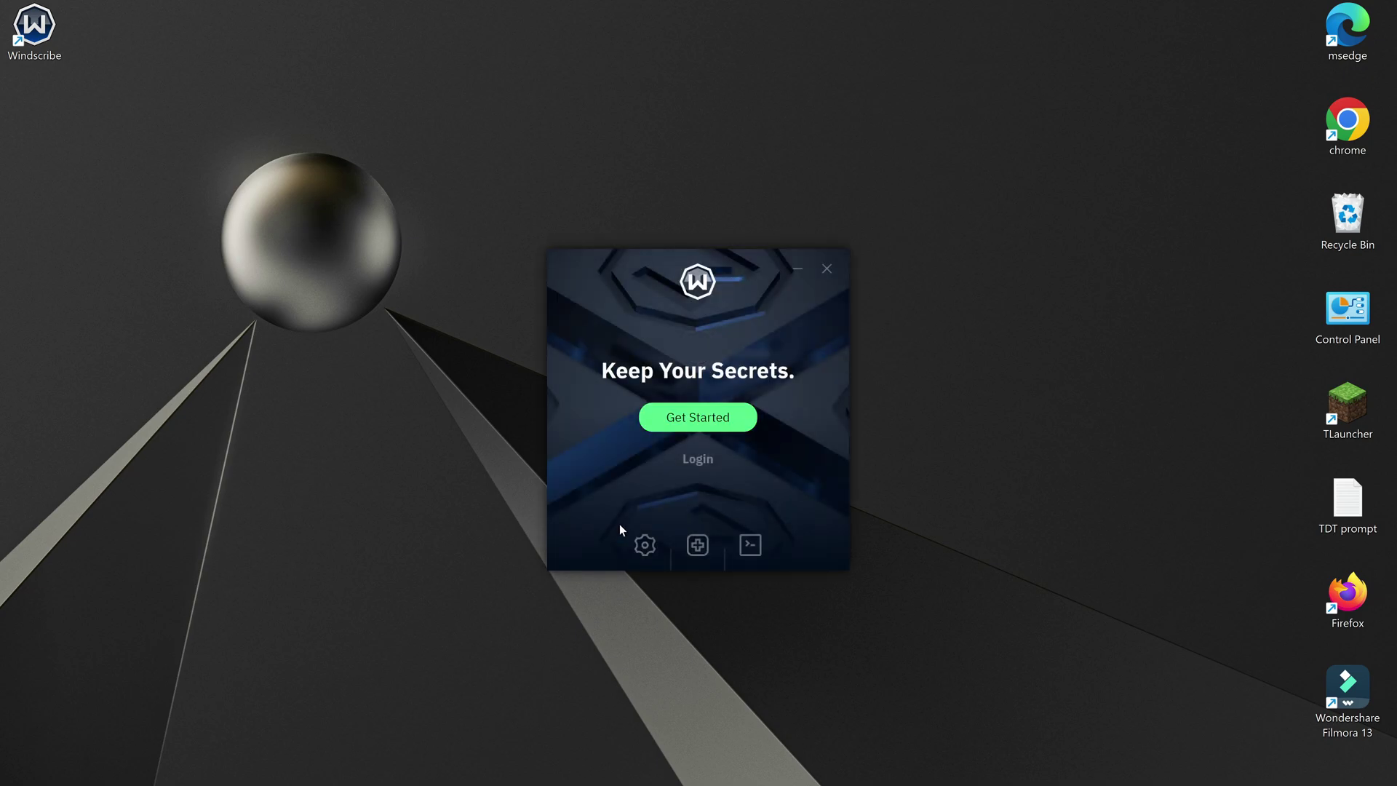
# Step: Log in to Windscribe with the account username and password, and minimize the browser window that opens
pyautogui.click(699, 460)
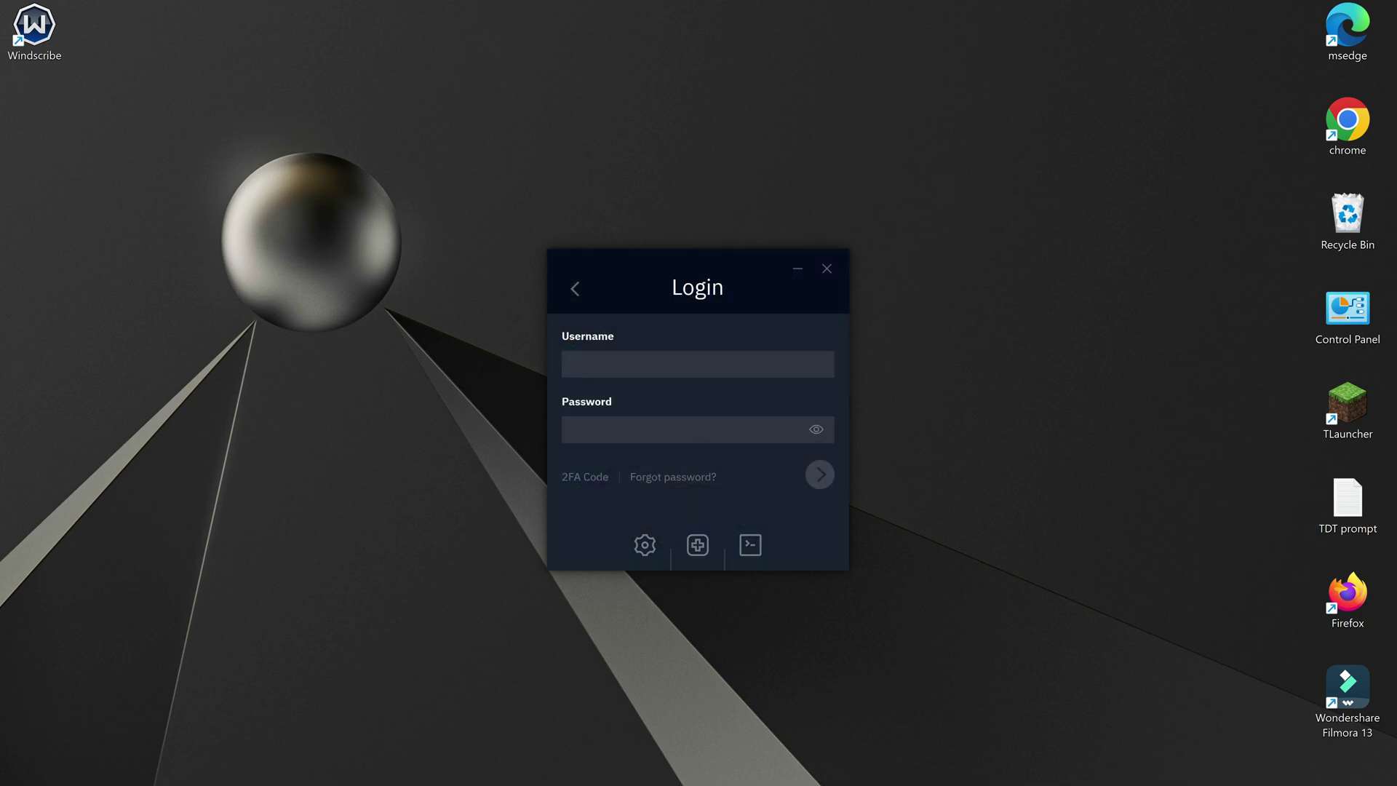
pyautogui.write('GFN_•••')
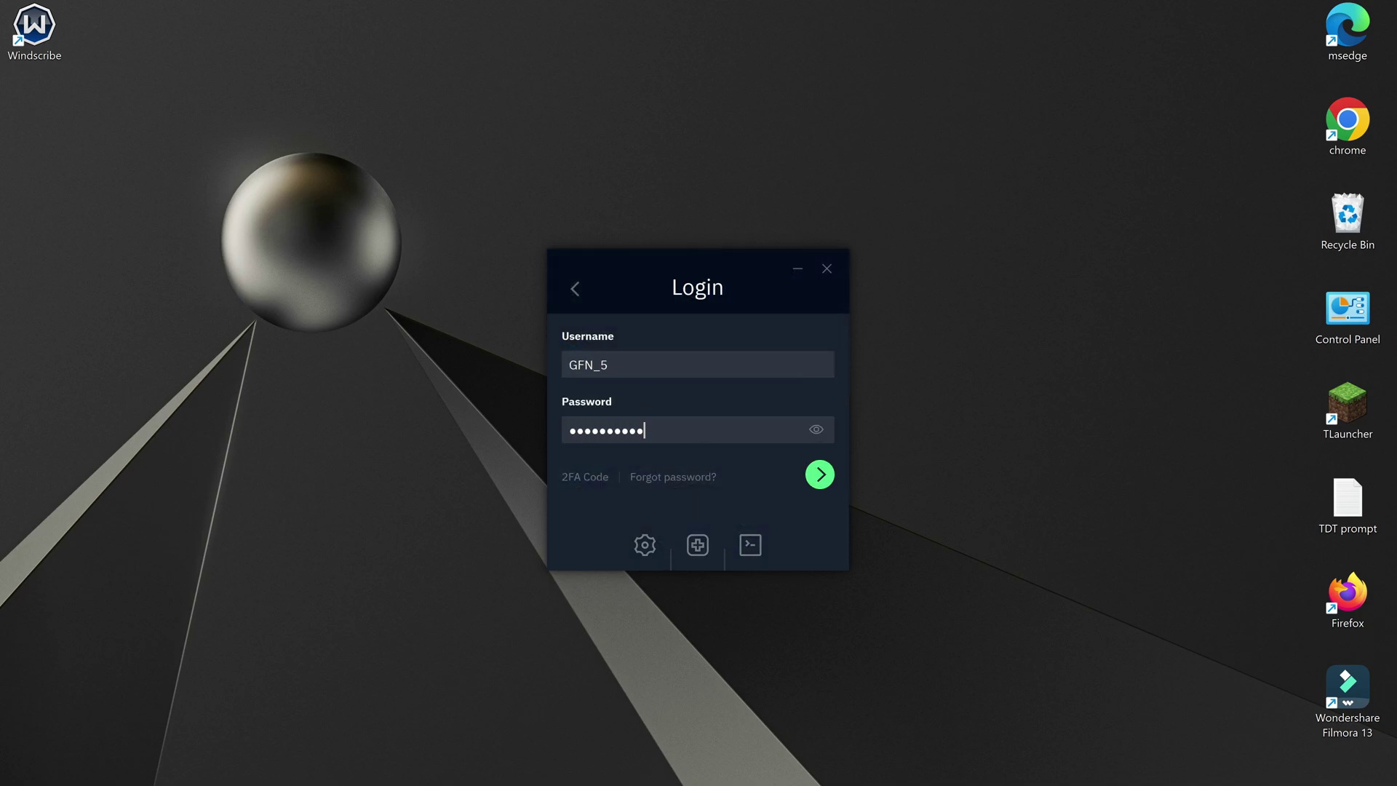
pyautogui.click(824, 473)
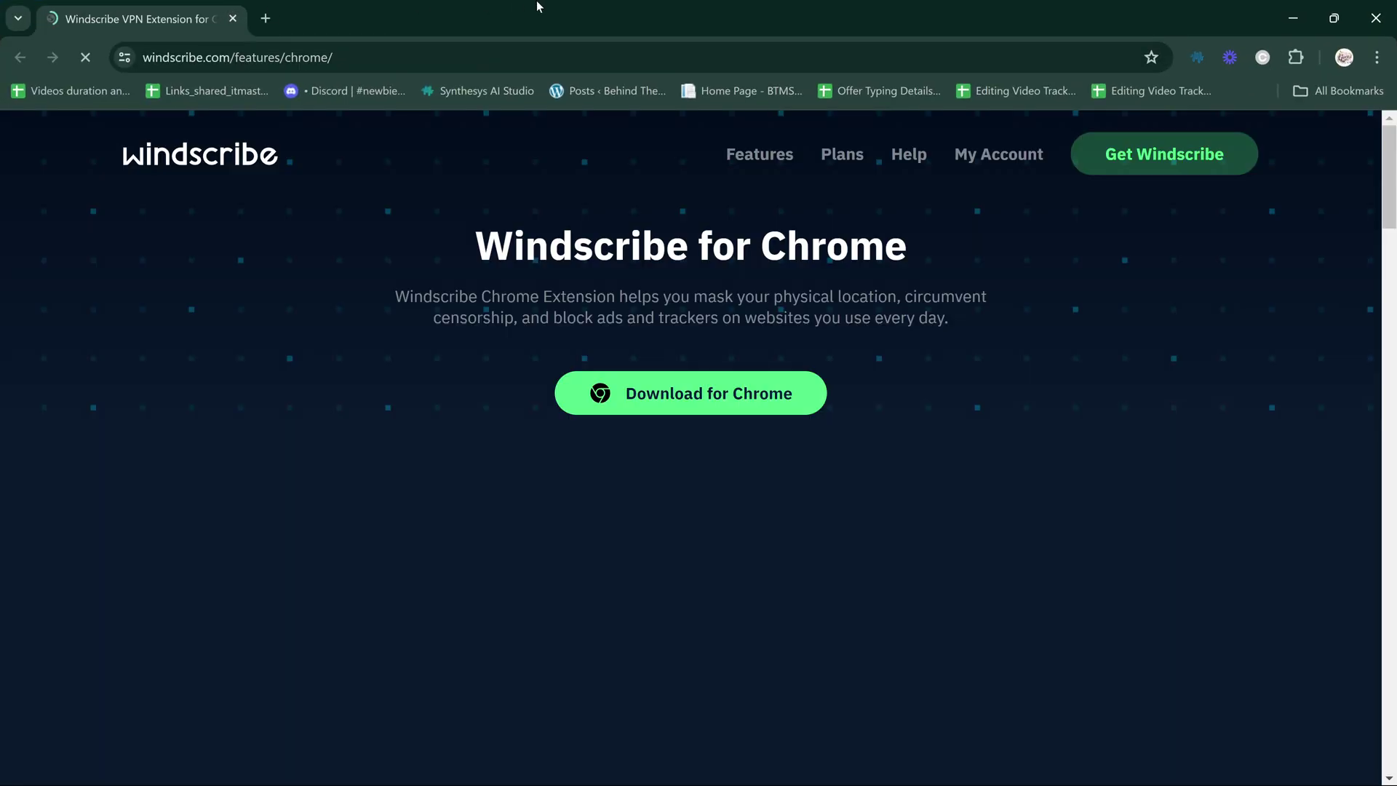
pyautogui.click(1296, 18)
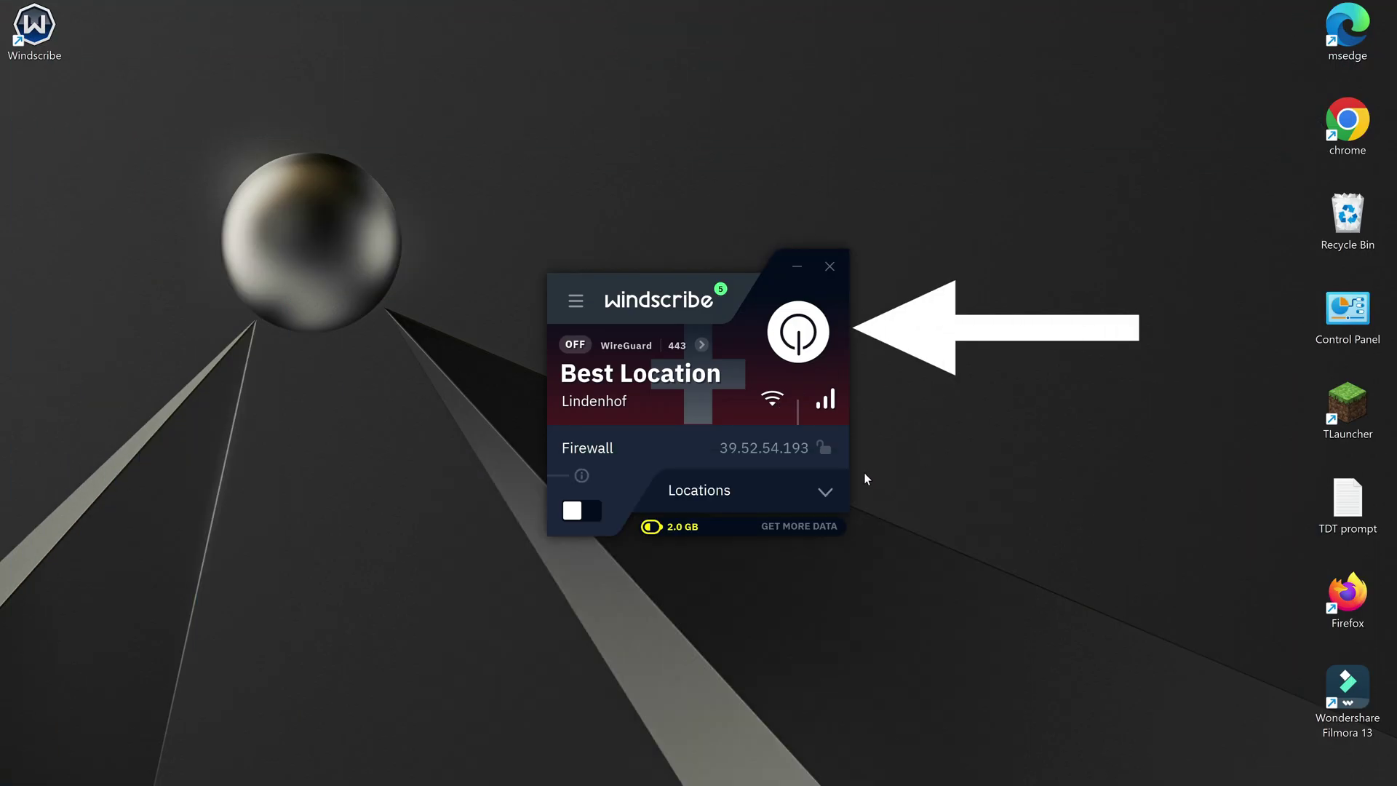
# Step: Connect Windscribe to the Amsterdam Canal location in the Netherlands and switch the connection off again
pyautogui.click(828, 493)
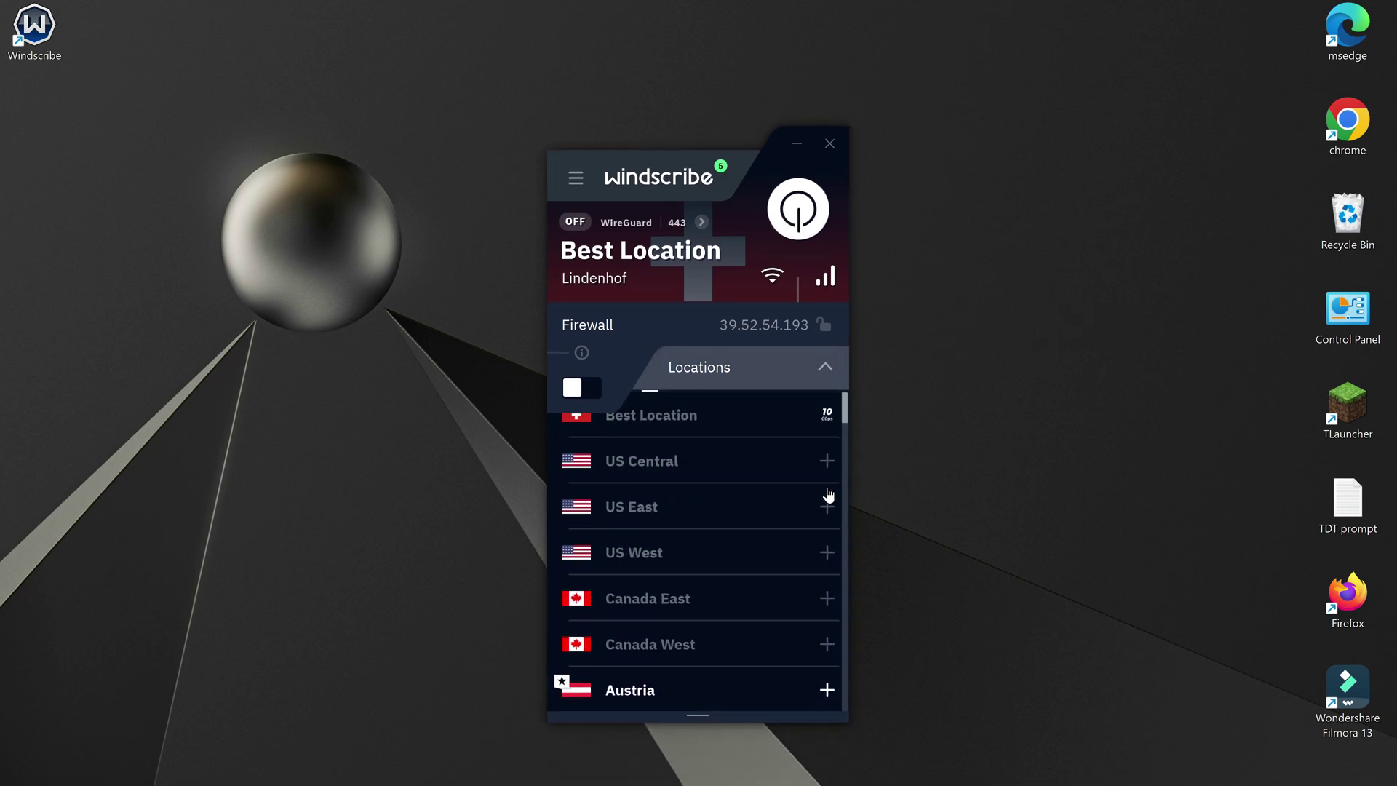
pyautogui.scroll(-5, 696, 623)
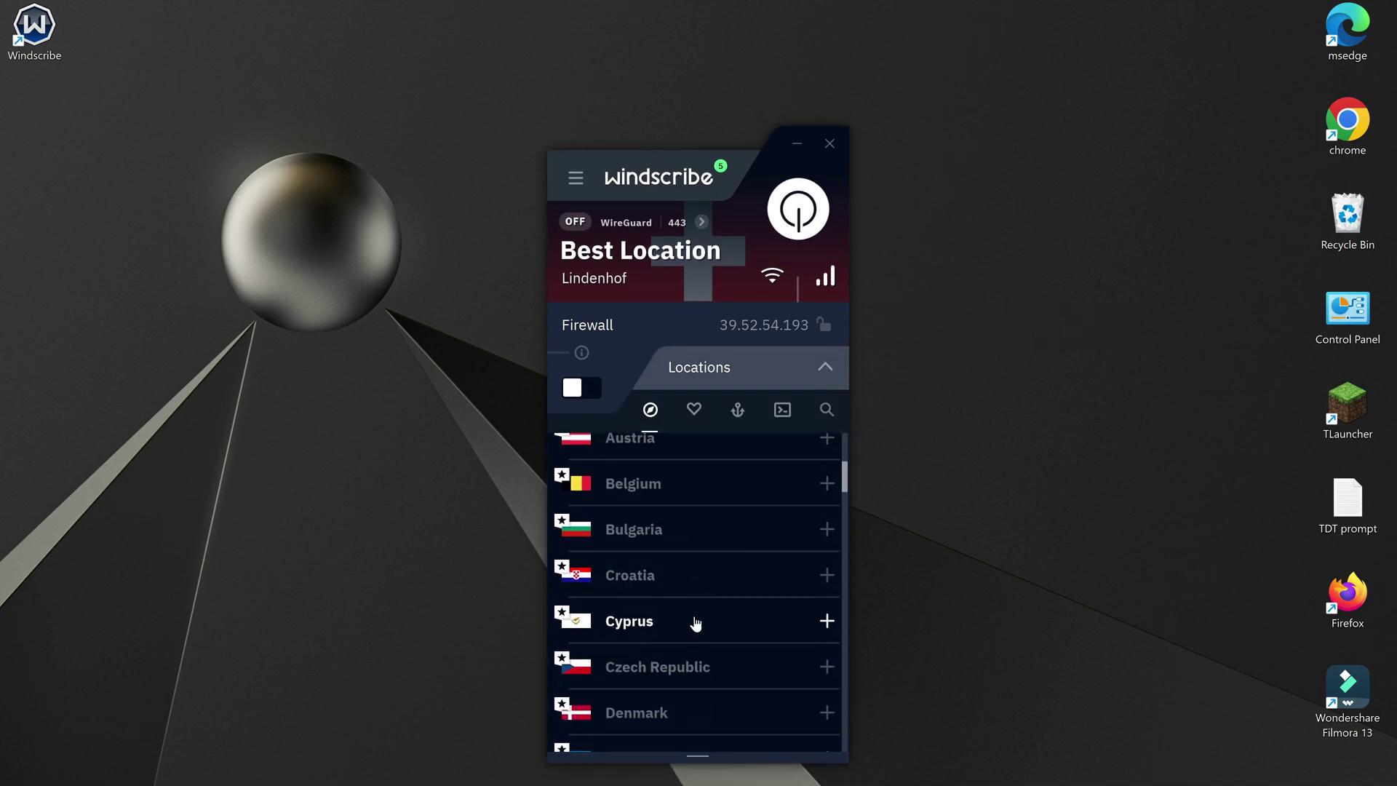
pyautogui.scroll(-7, 696, 622)
pyautogui.click(826, 579)
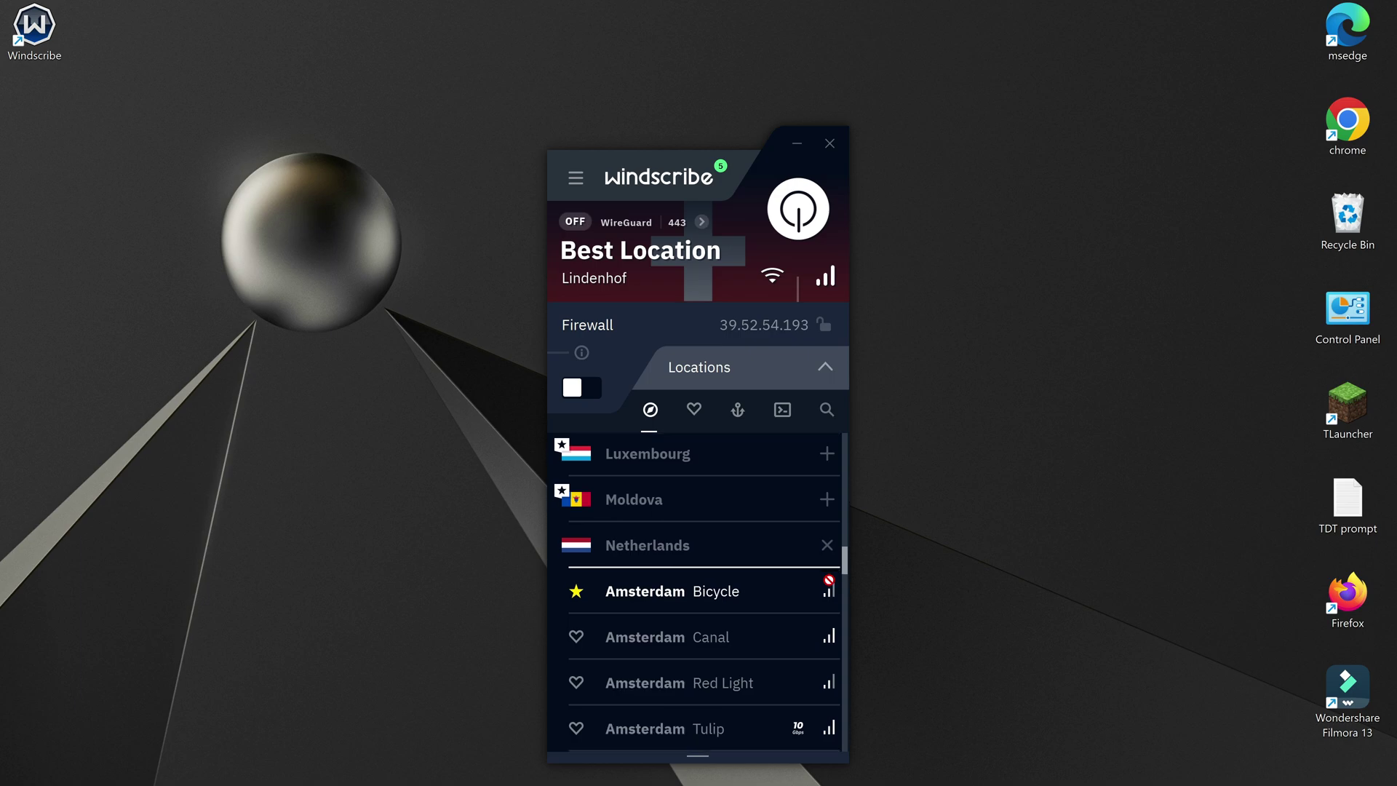
pyautogui.click(717, 642)
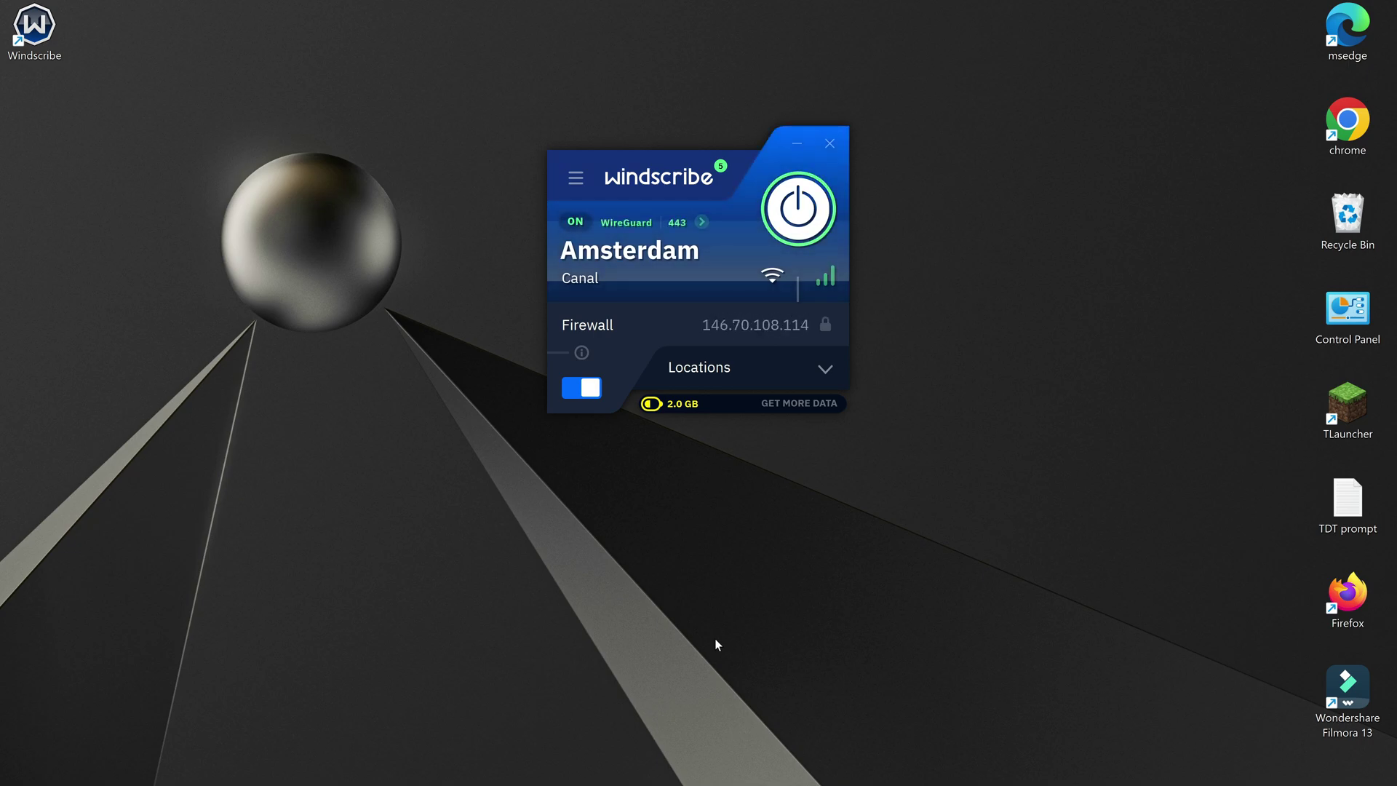
pyautogui.click(804, 218)
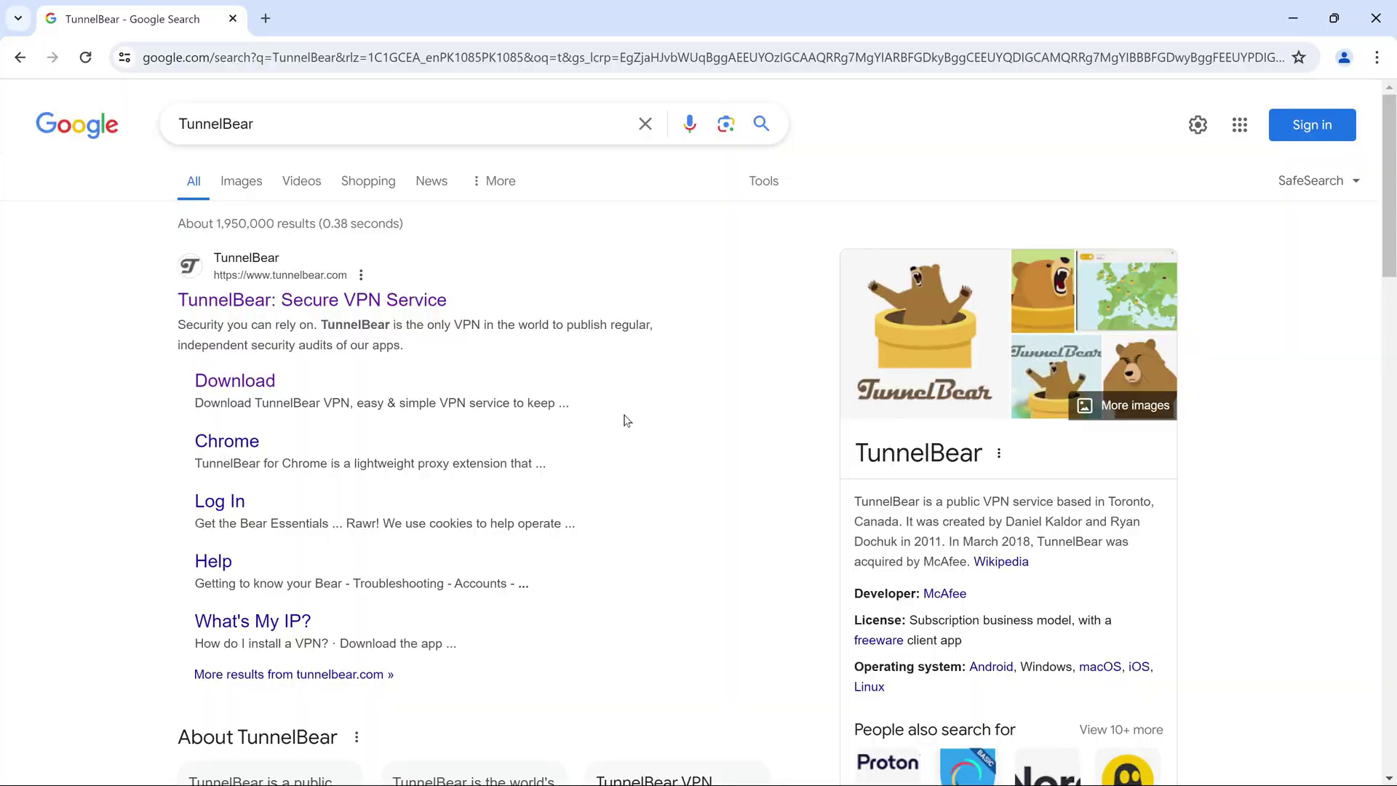
# Step: Open the TunnelBear website from the search results and go to its account sign-up page
pyautogui.click(419, 304)
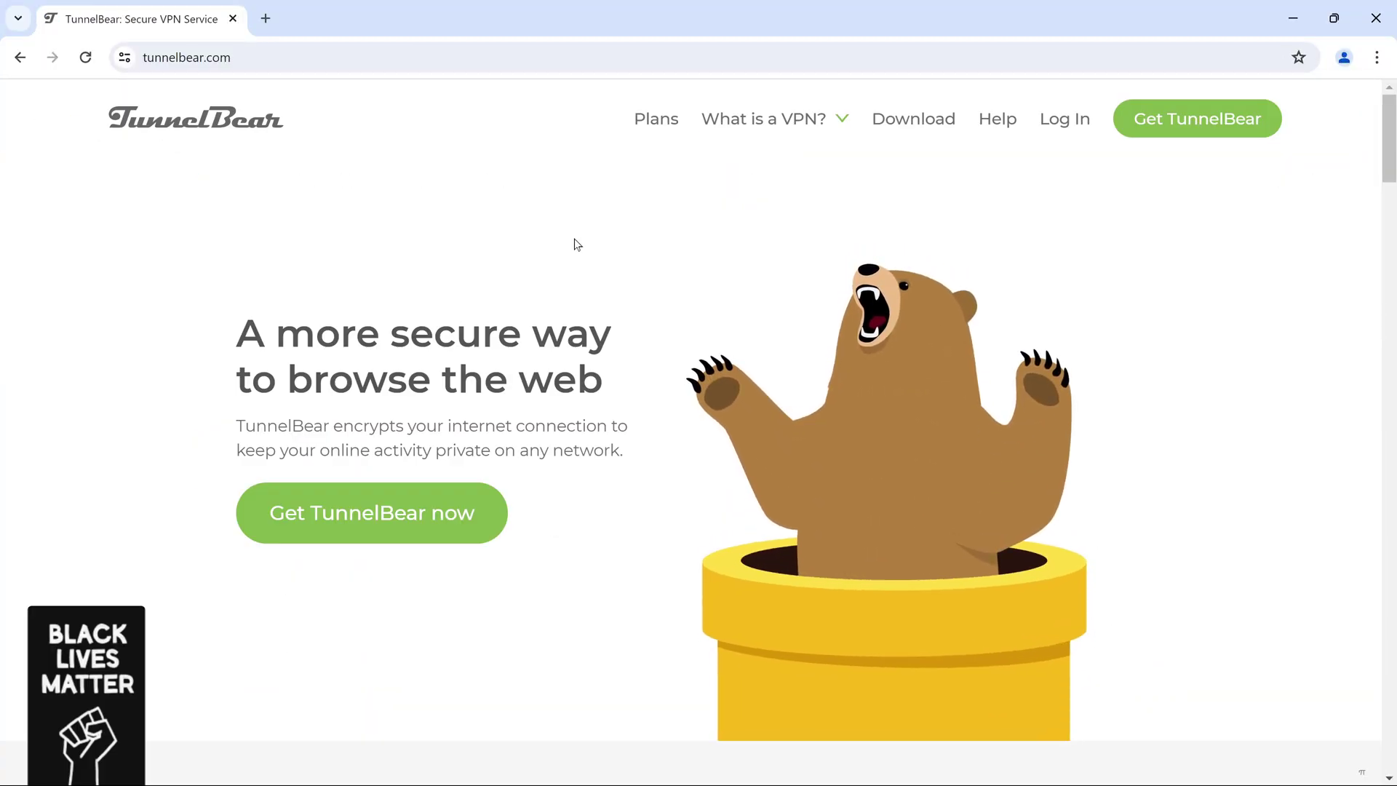
pyautogui.click(1070, 119)
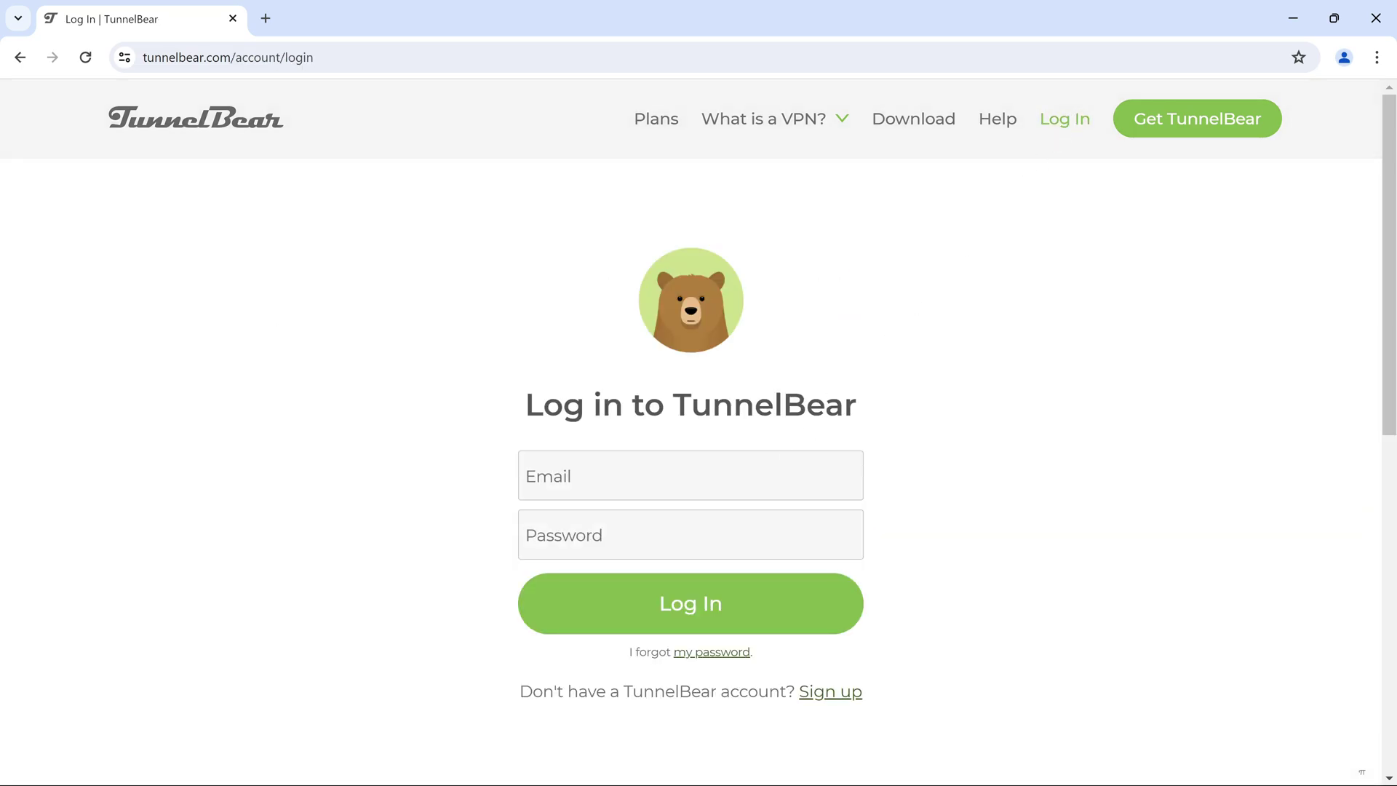
pyautogui.click(828, 695)
# Step: Fill in the e-mail address and account password and create the TunnelBear account
pyautogui.write('@gmail.com')
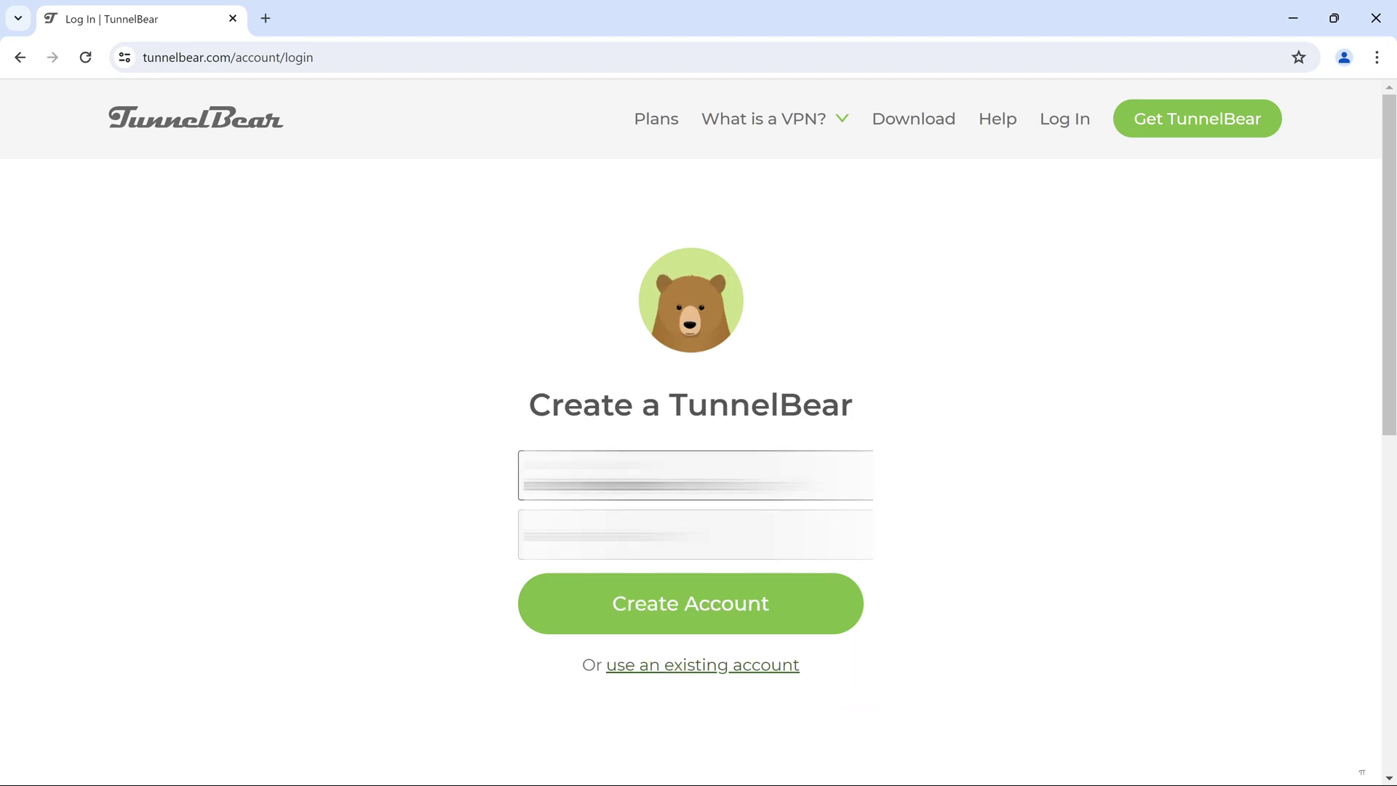
pyautogui.press('Tab')
pyautogui.click(668, 582)
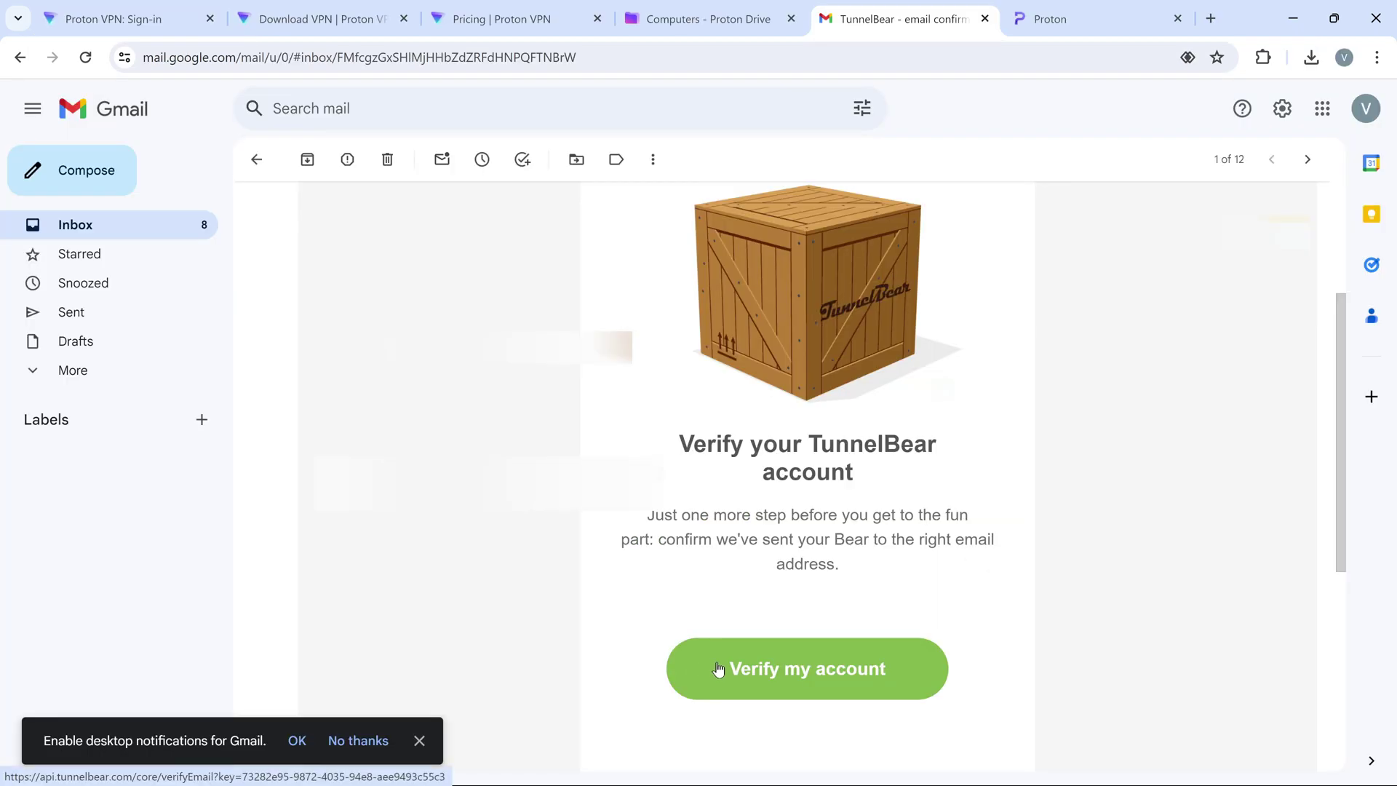
# Step: Verify the TunnelBear account from the confirmation e-mail and download the Windows installer through the Free plan
pyautogui.click(717, 667)
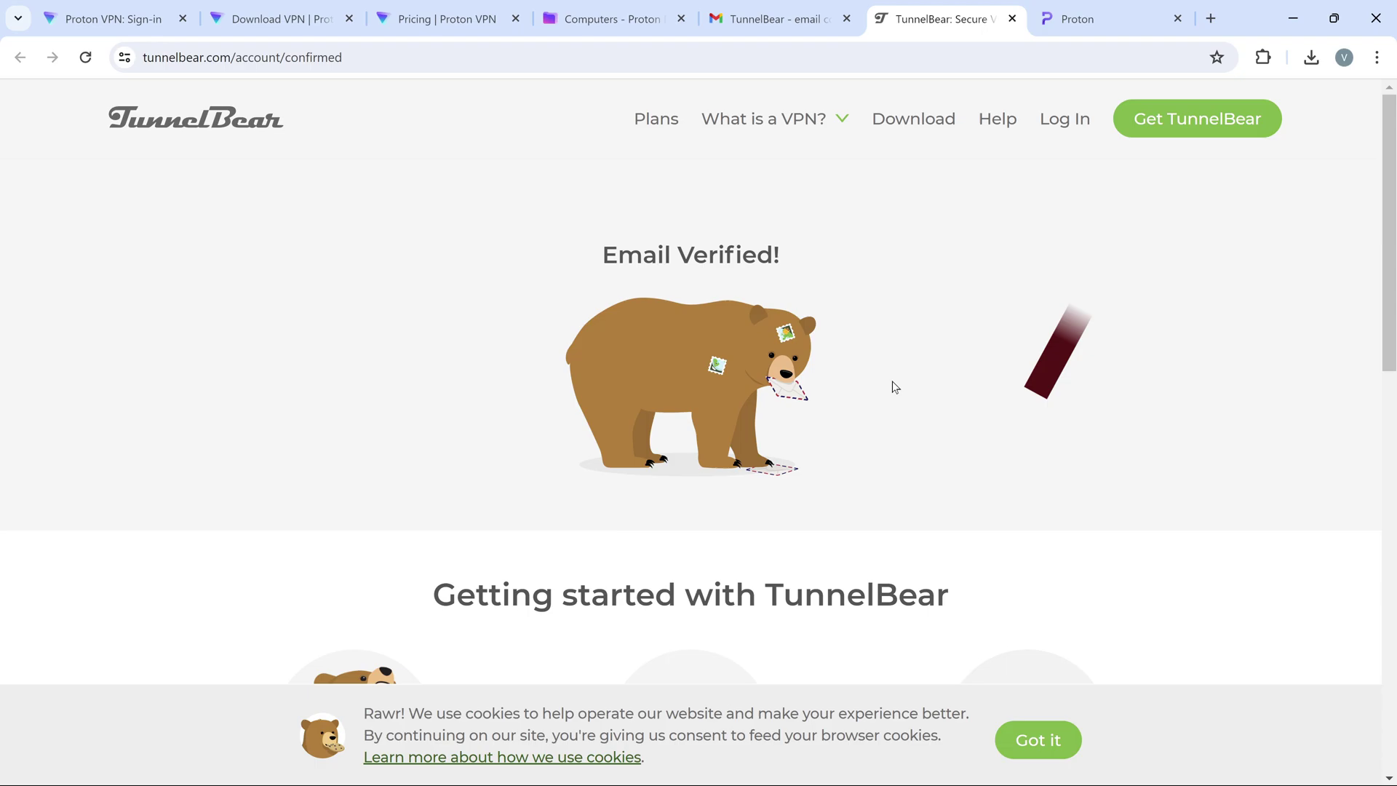
pyautogui.click(1185, 138)
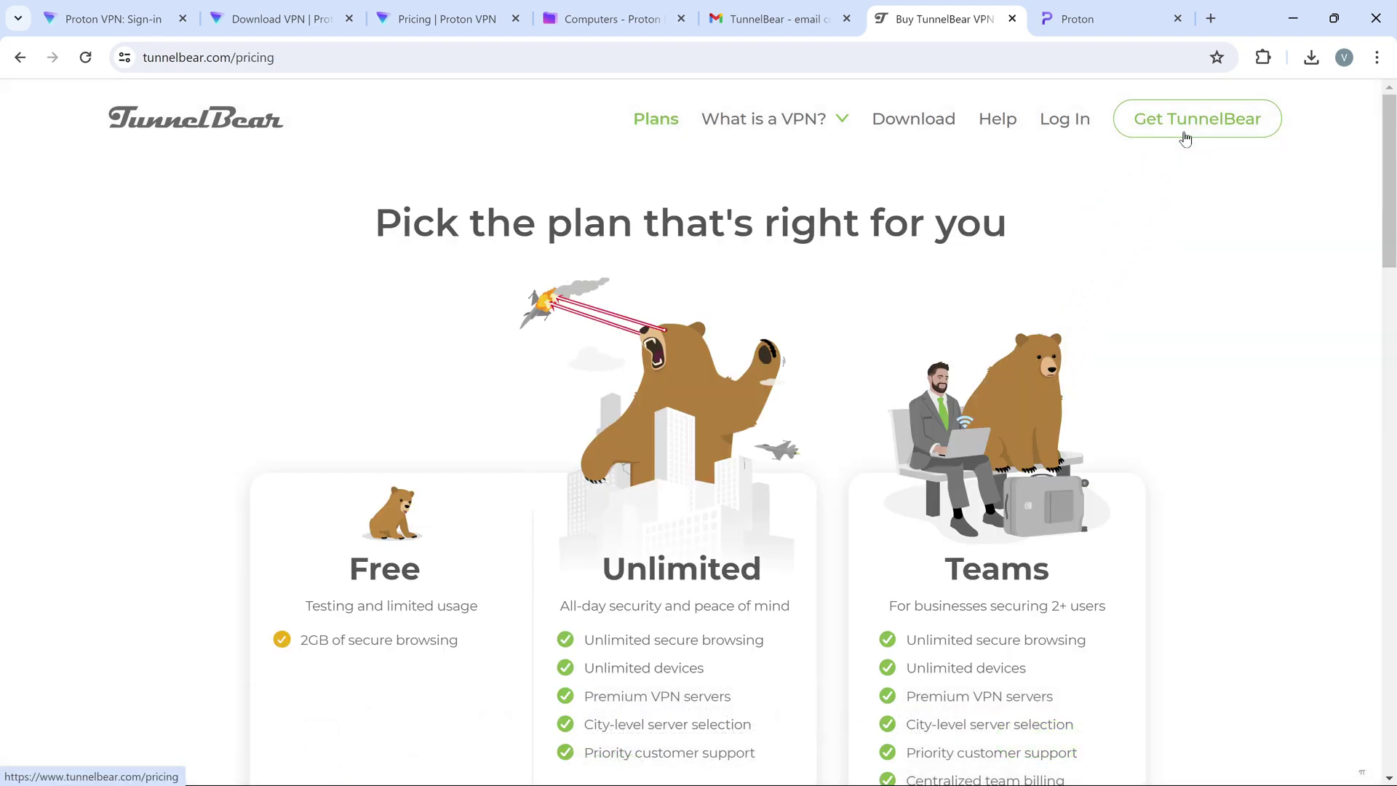
pyautogui.scroll(-4, 1086, 275)
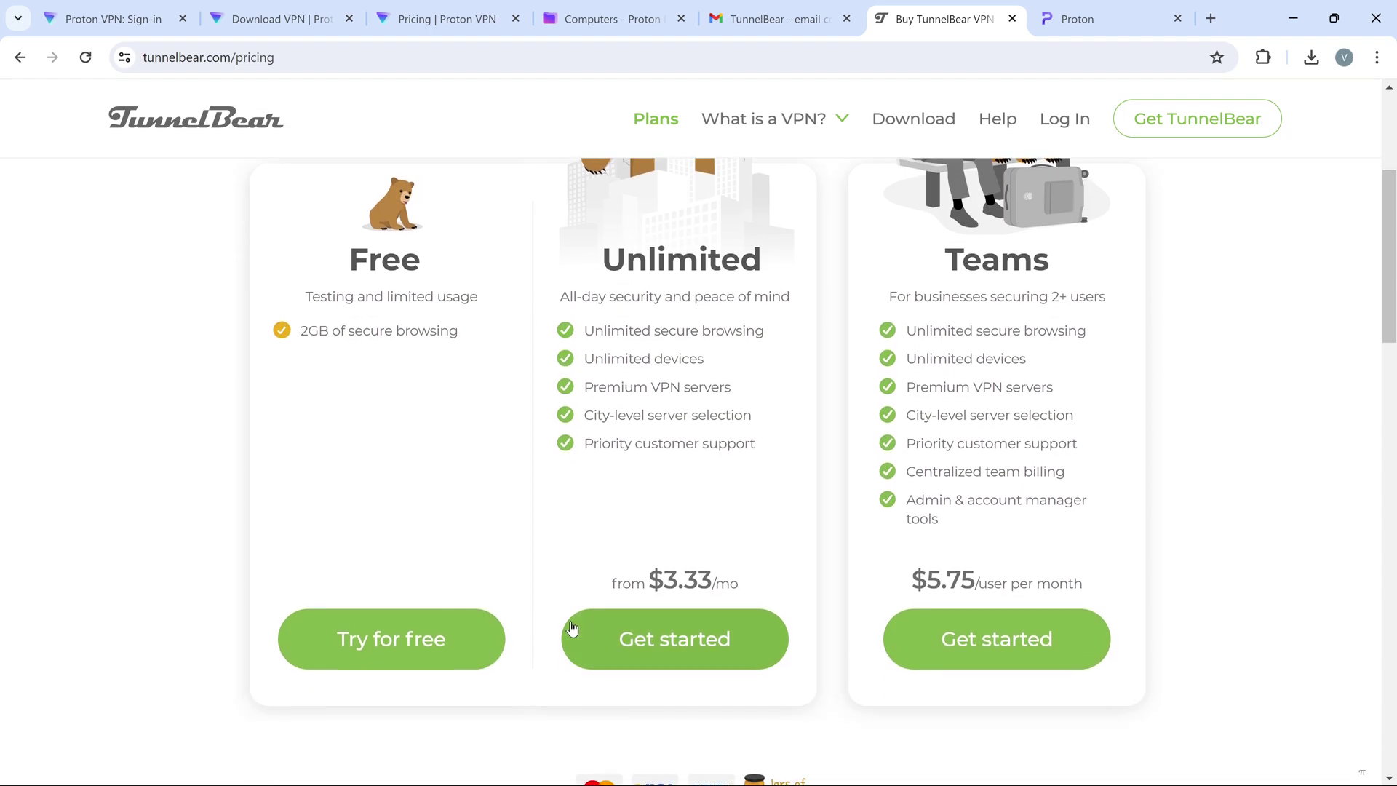
pyautogui.click(419, 644)
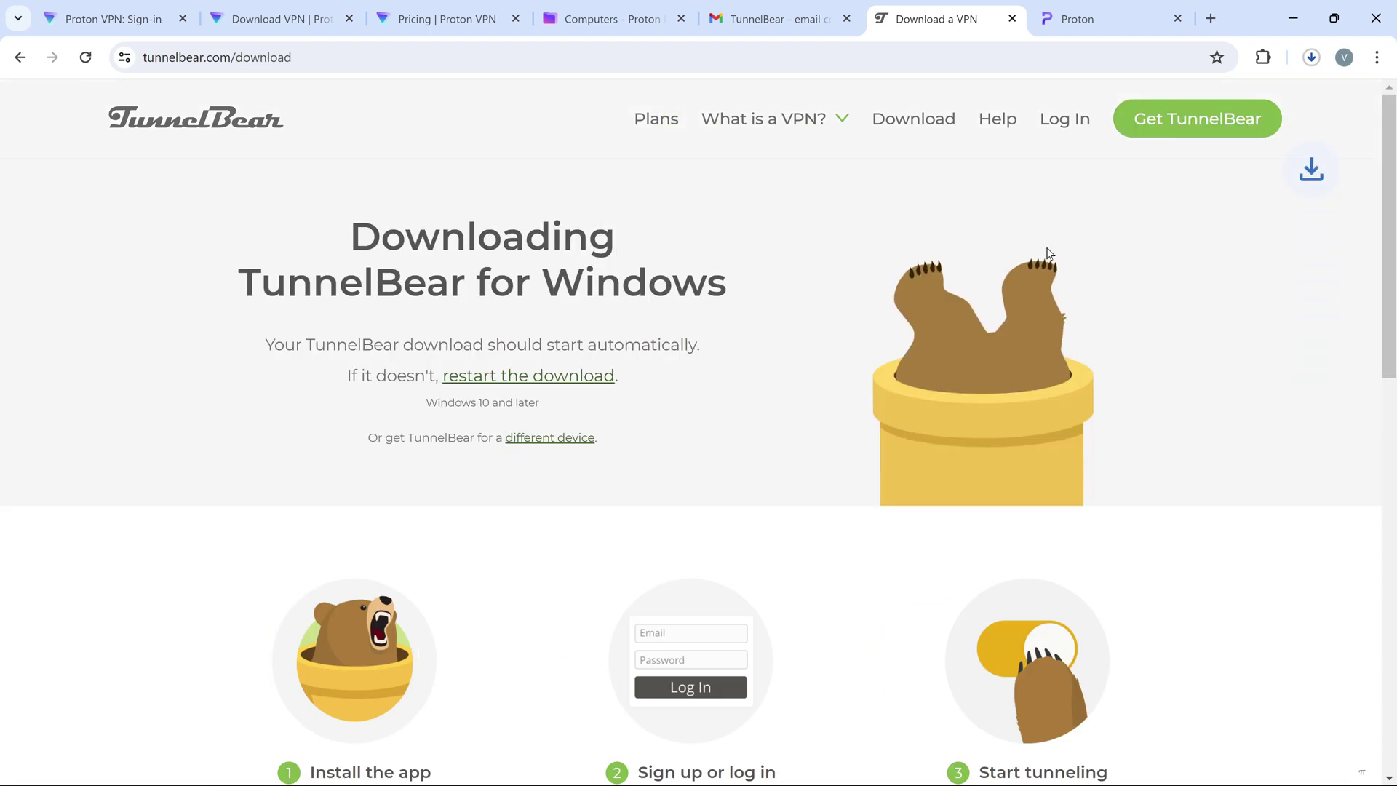
pyautogui.click(1311, 58)
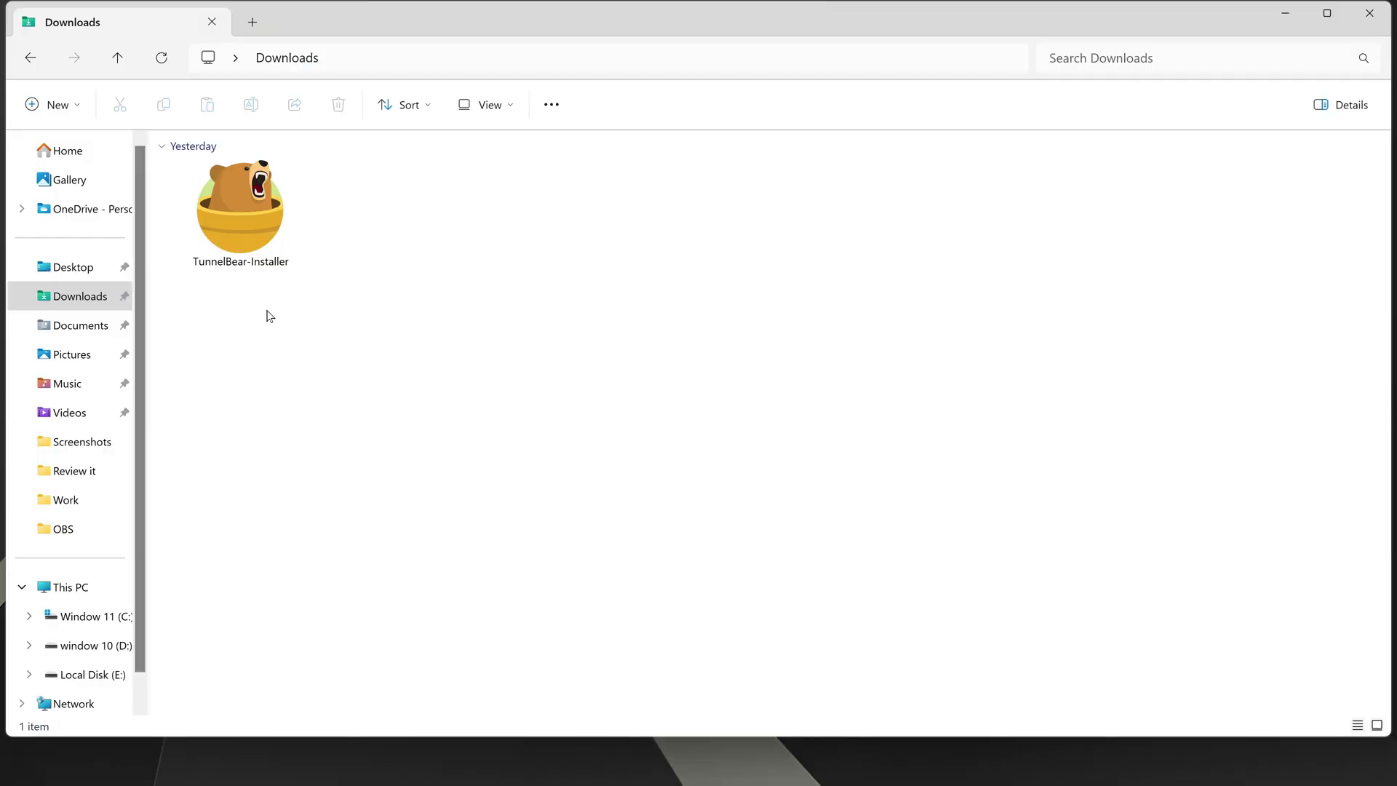
# Step: Install TunnelBear into E:\VPN\TunnelBear with the downloaded installer, move its shortcut to the upper middle of the desktop and launch it
pyautogui.doubleClick(249, 229)
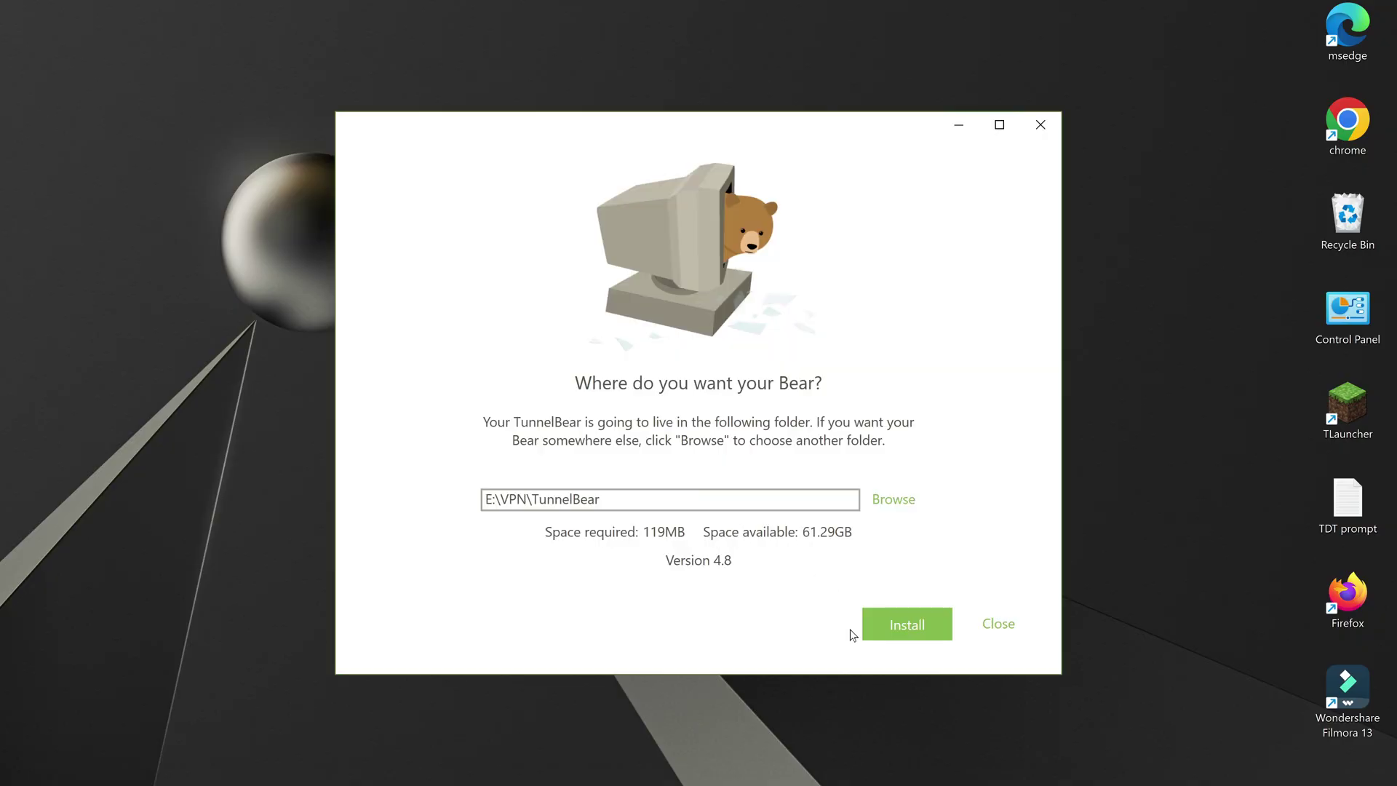
pyautogui.click(902, 629)
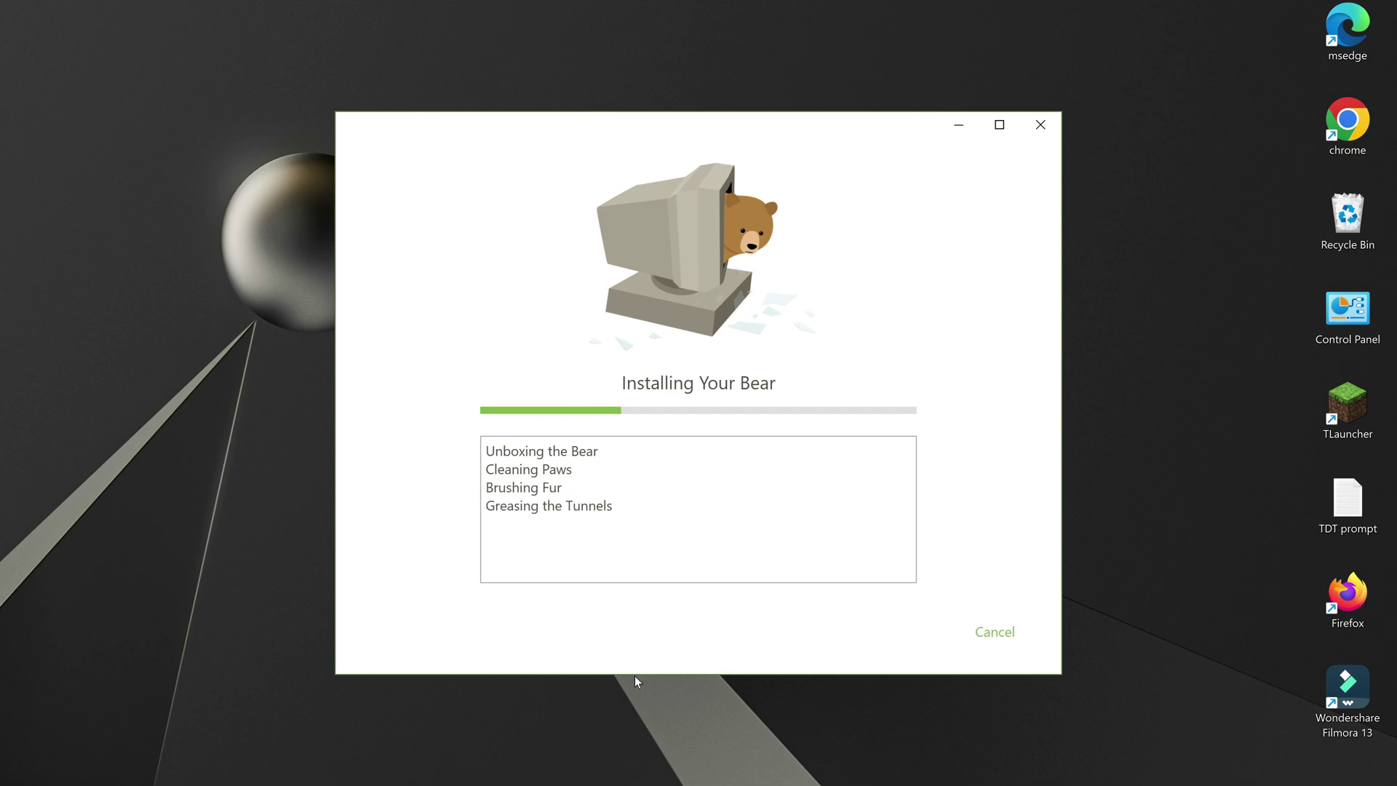
pyautogui.moveTo(35, 26); pyautogui.dragTo(242, 309)
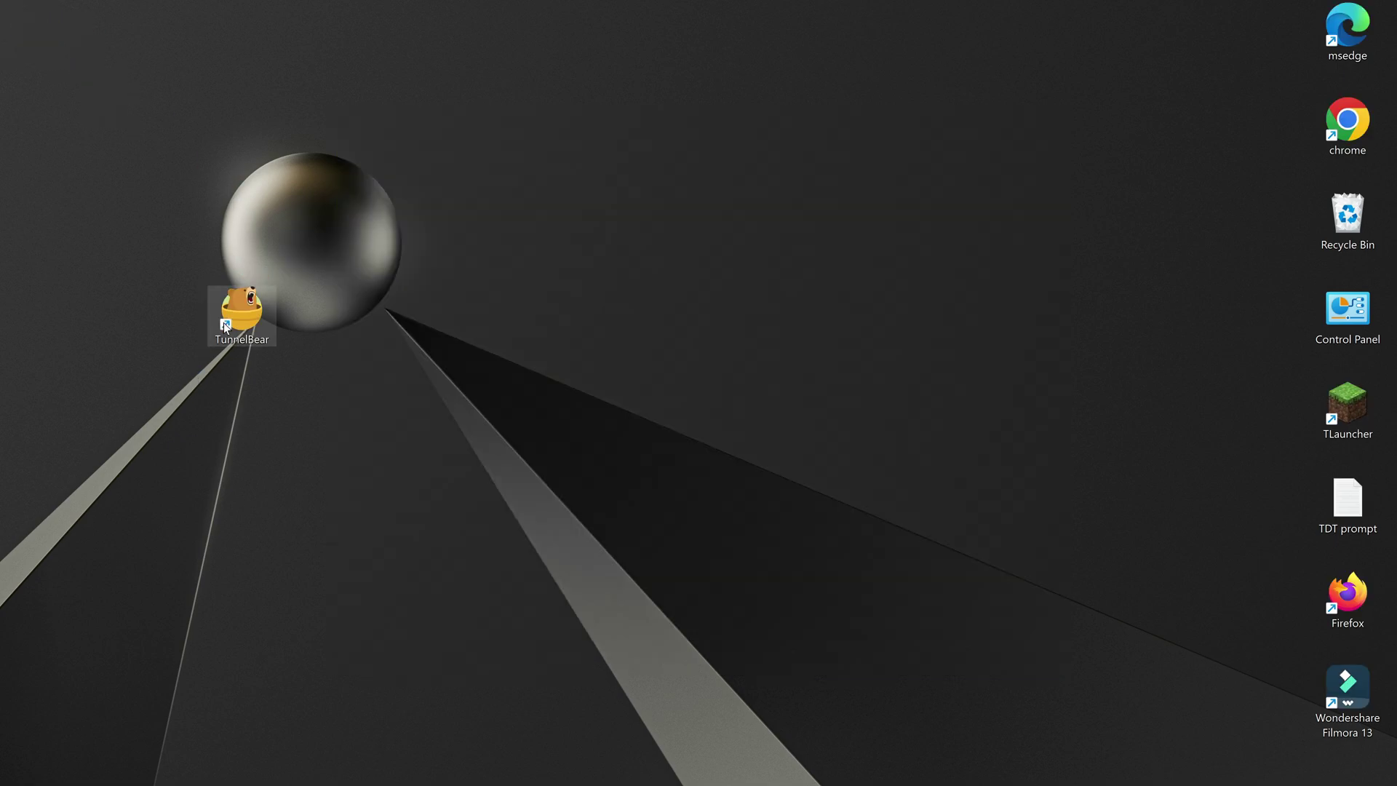
pyautogui.moveTo(224, 321); pyautogui.dragTo(795, 225)
pyautogui.doubleClick(795, 226)
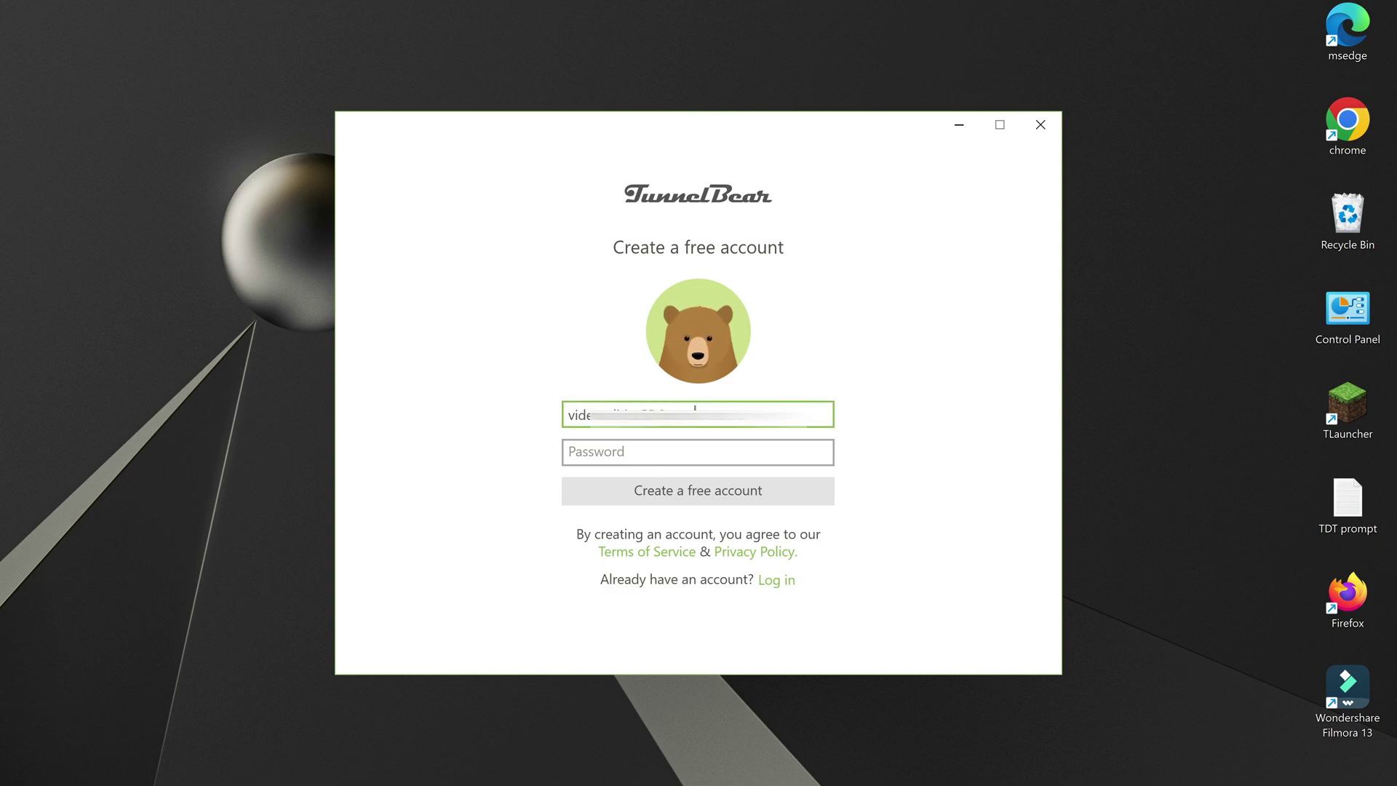
# Step: Enter the account password in the TunnelBear app and log in to the account
pyautogui.press('Tab')
pyautogui.write('***')
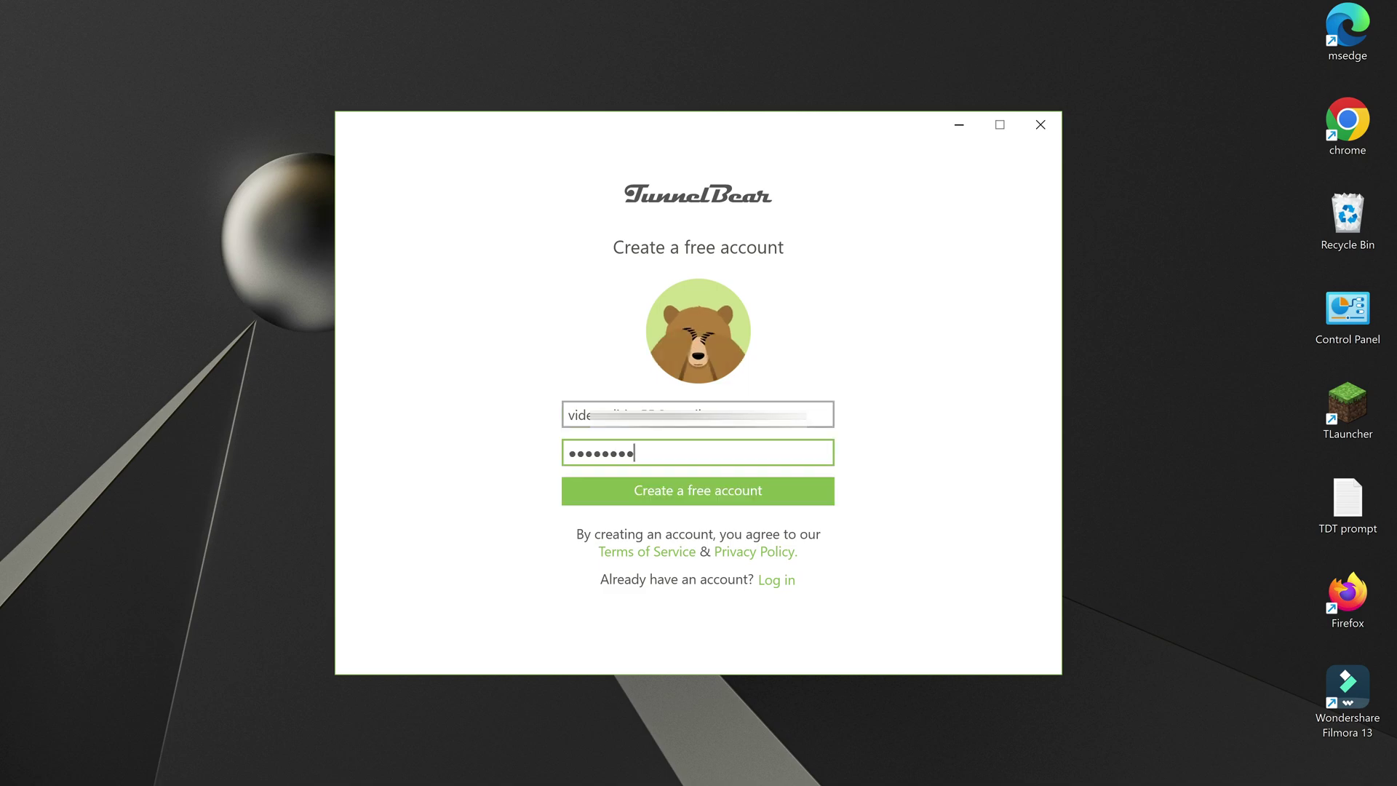
pyautogui.click(681, 481)
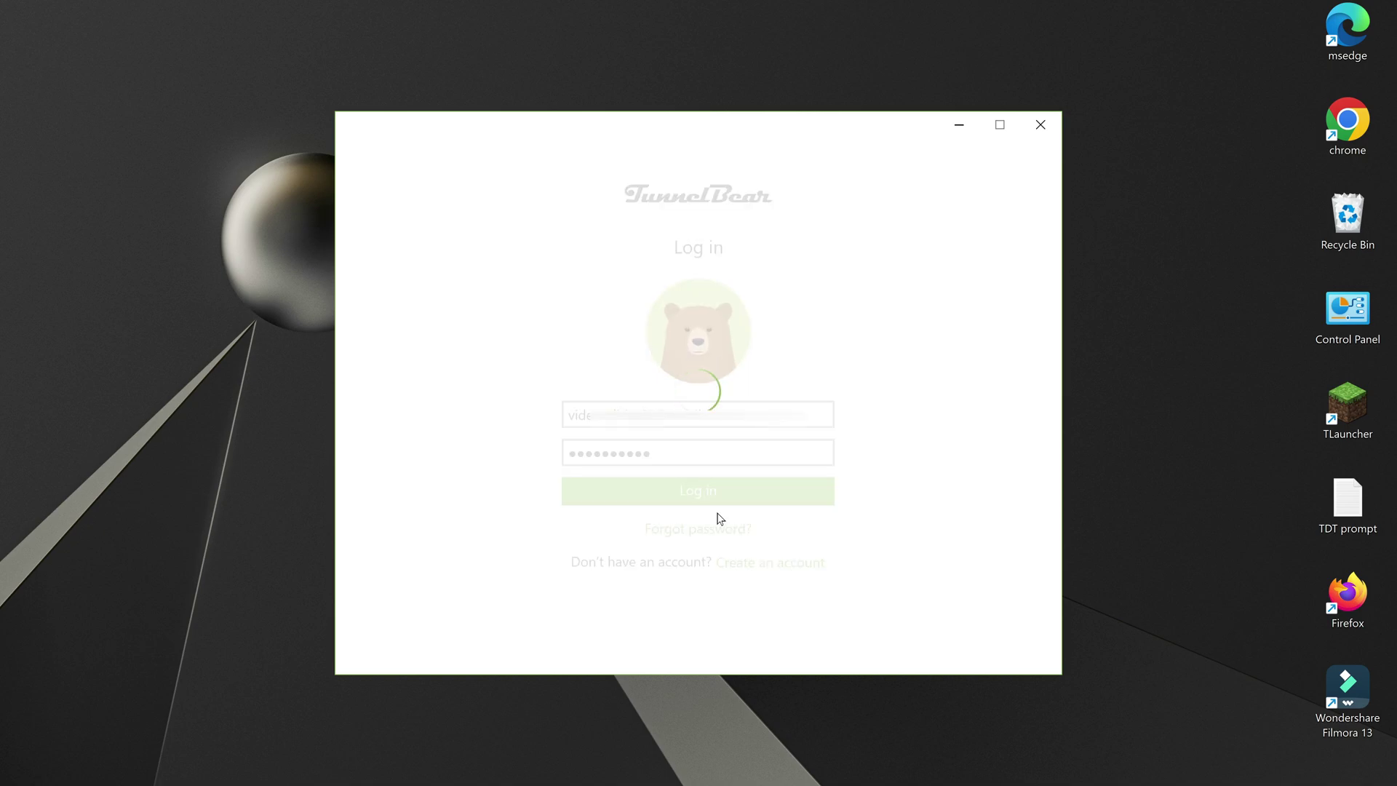
# Step: Go through the first pages of the TunnelBear introduction tour and skip the rest
pyautogui.click(990, 632)
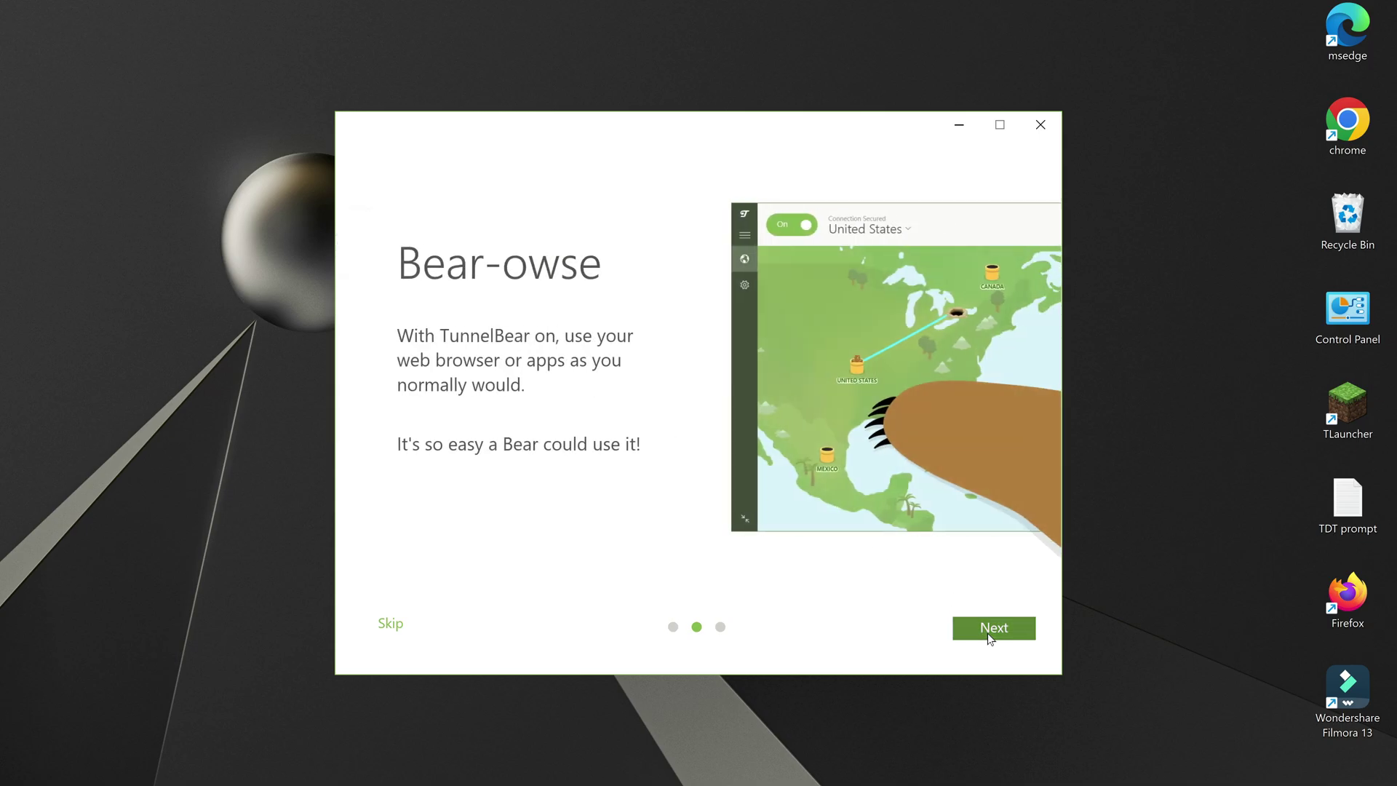
pyautogui.click(991, 631)
pyautogui.click(392, 626)
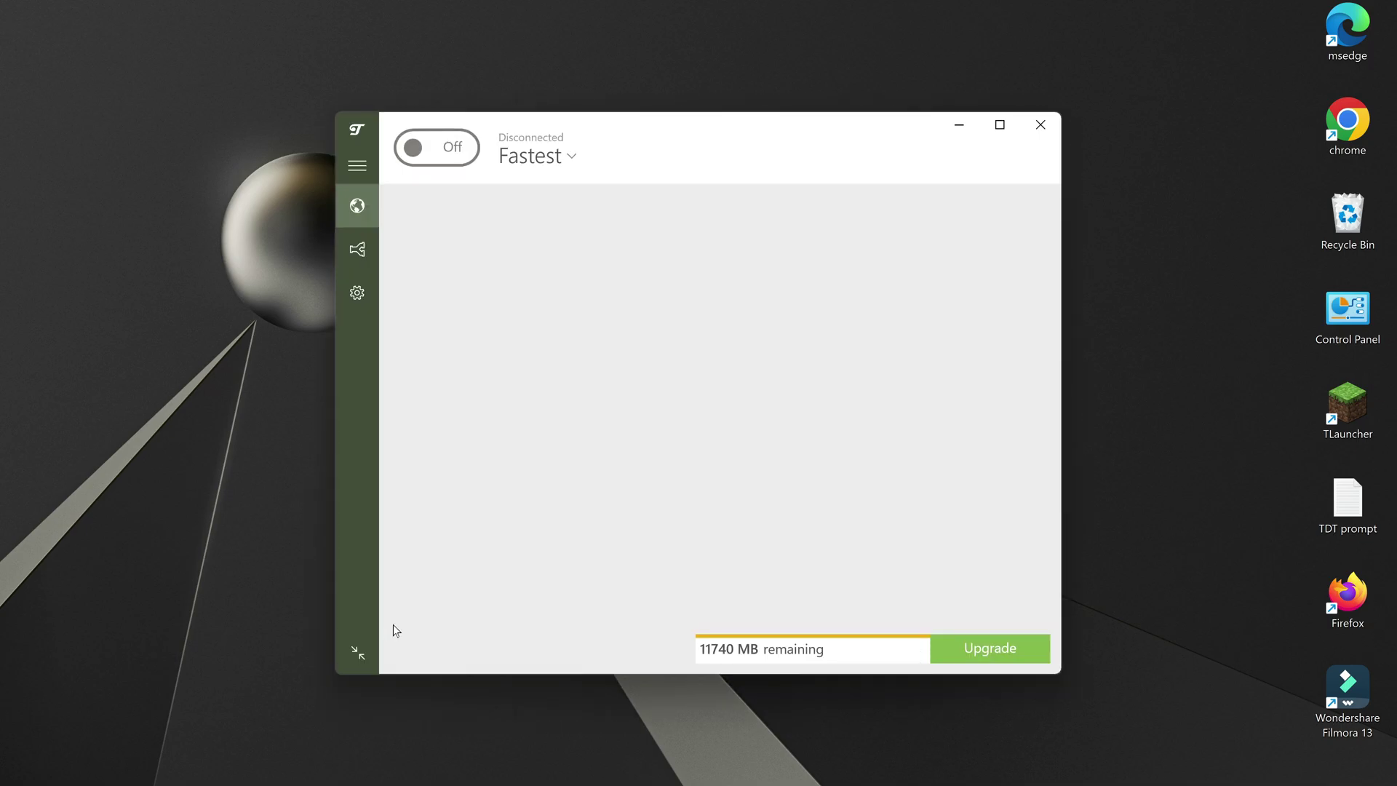
# Step: Maximize the TunnelBear window and turn the VPN on with the Fastest location
pyautogui.click(1001, 126)
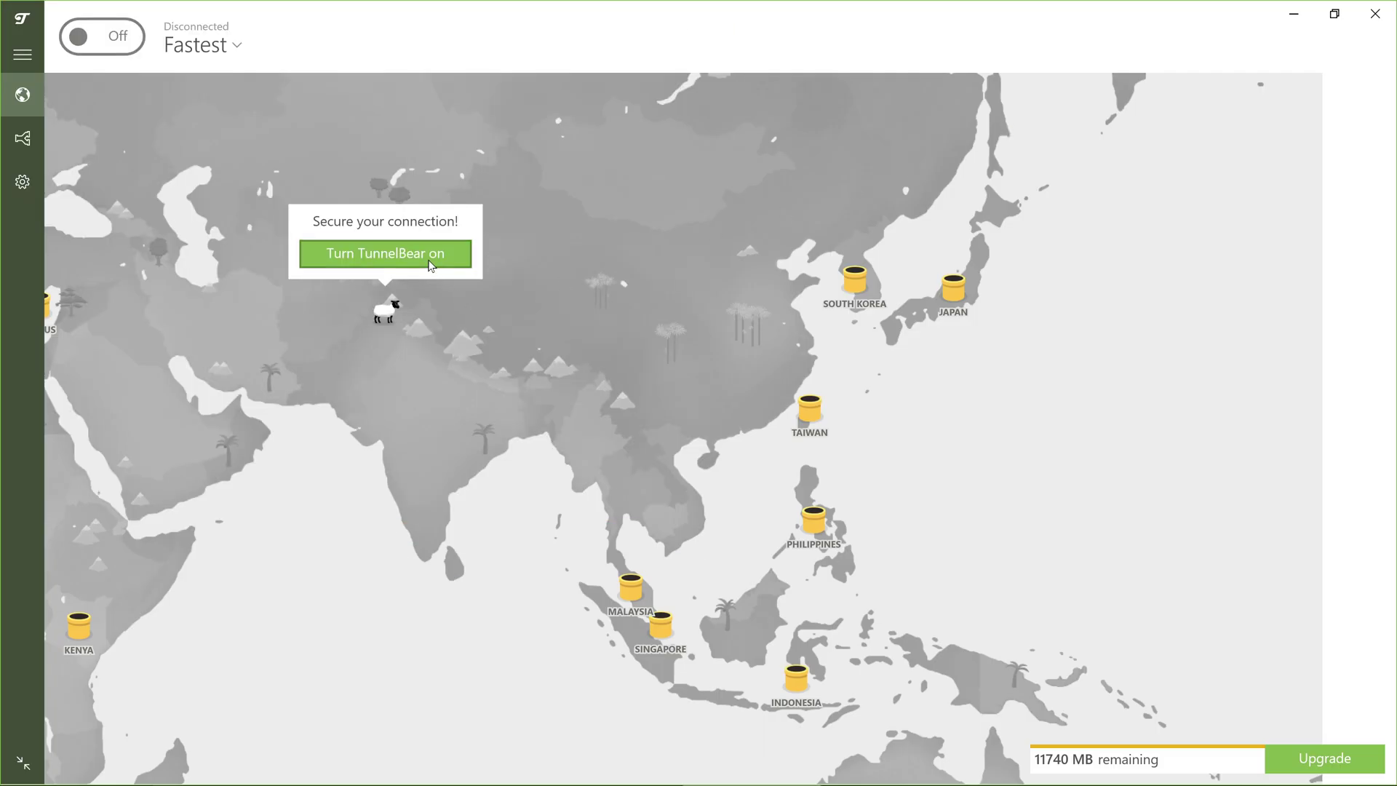
pyautogui.click(430, 254)
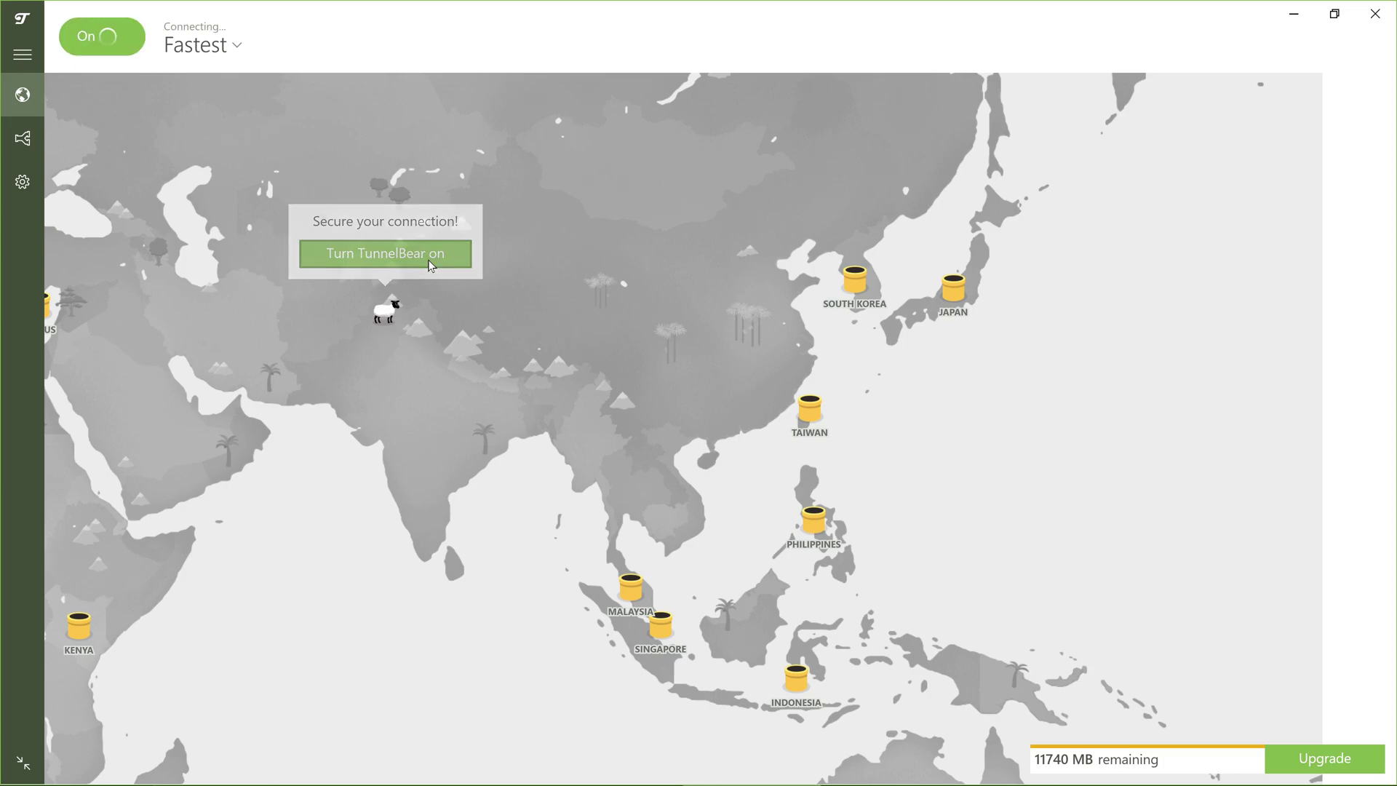